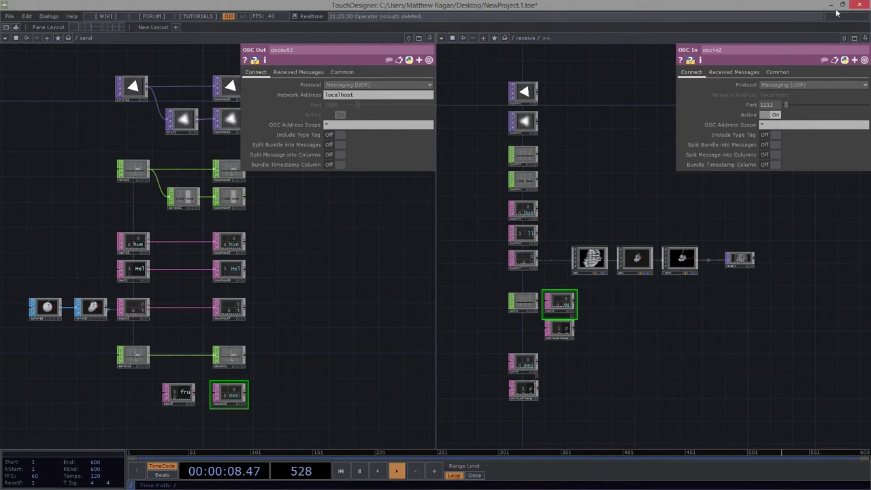
Close the existing send and receive project and launch fresh TouchDesigner instances with the default project
left_click(861, 8)
left_click(162, 79)
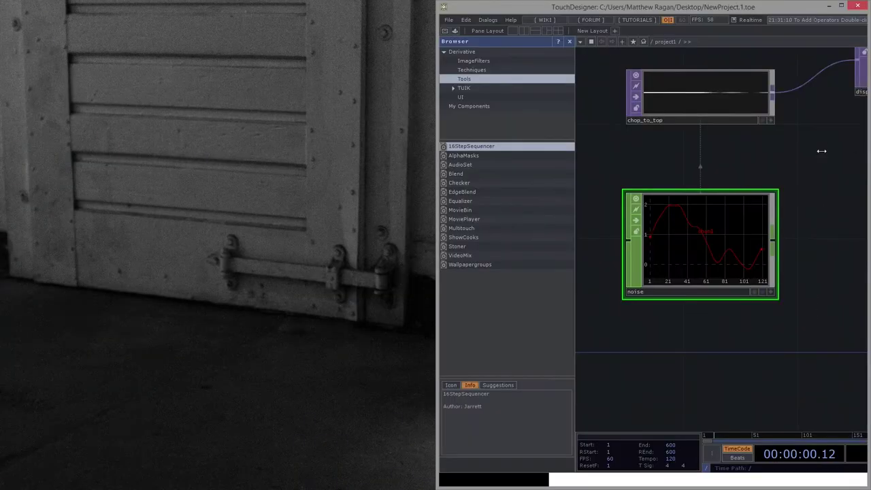
Show the operator parameters and close the palette browser in both instances
key("p")
left_click(568, 41)
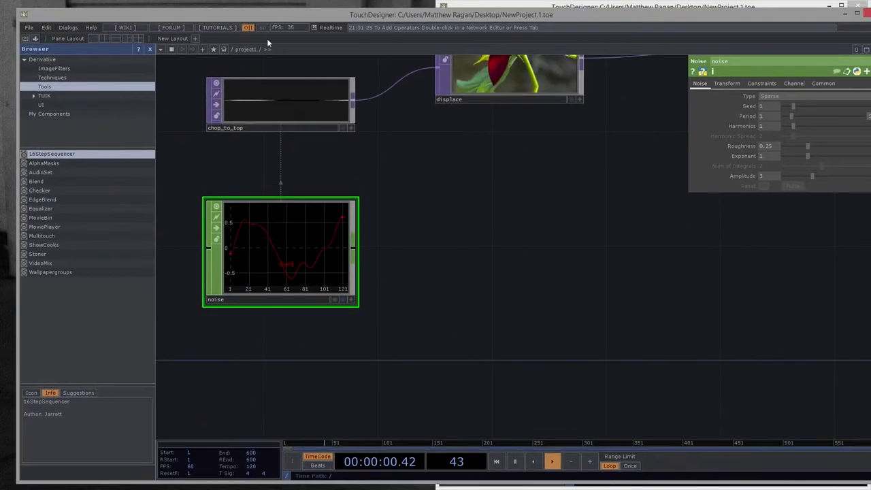
left_click(150, 49)
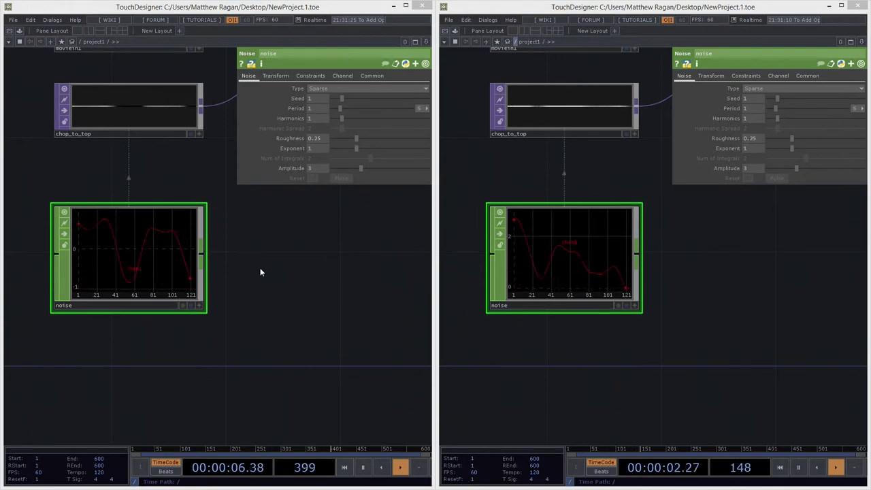
Go up to the root network in both instances and delete the default project1 container from each
scroll(263, 271, "down", 8)
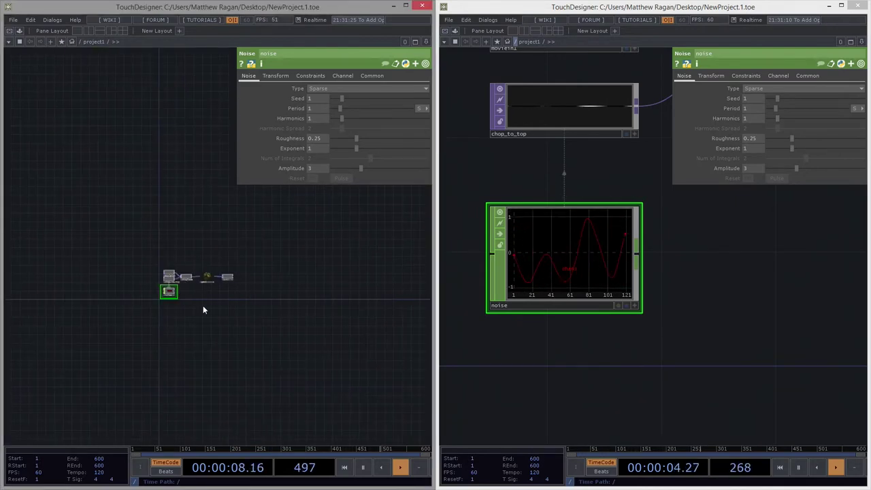
scroll(203, 310, "down", 3)
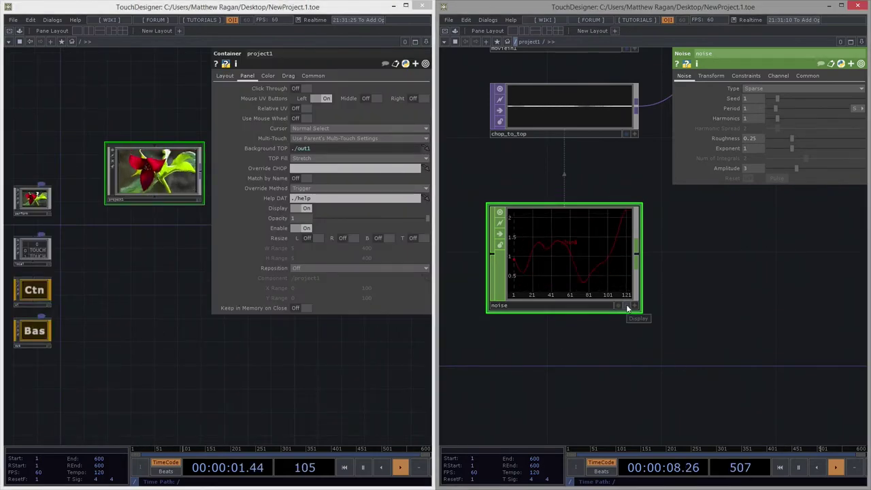
key("u")
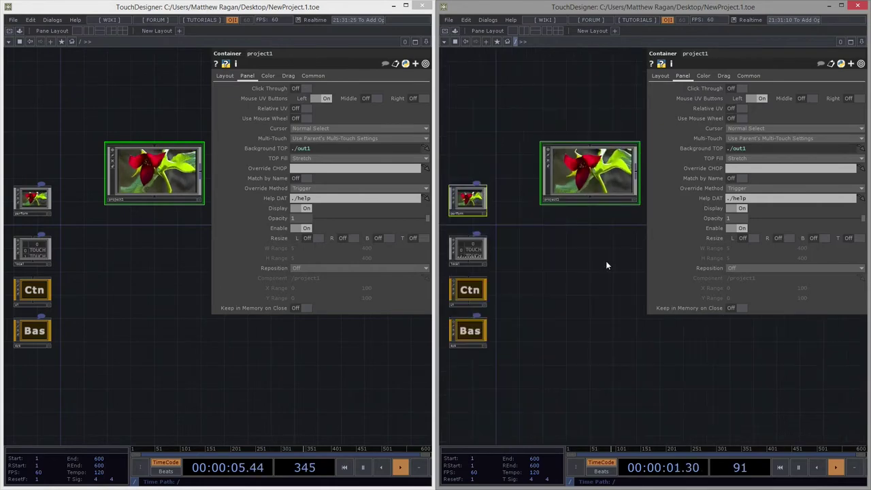
key("Delete")
left_click_drag(136, 241, 140, 132)
key("Delete")
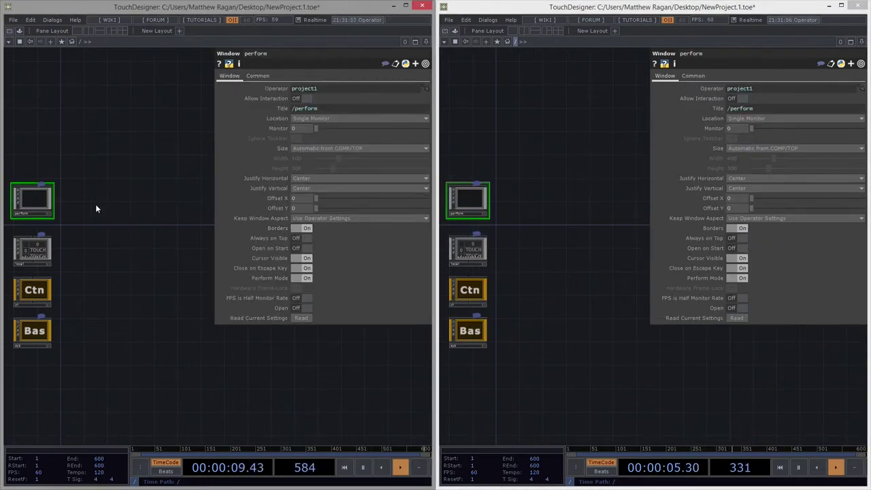
Add a Base component beside the perform component in the root network of both instances
key("Tab")
left_click_drag(110, 203, 191, 172)
type("base")
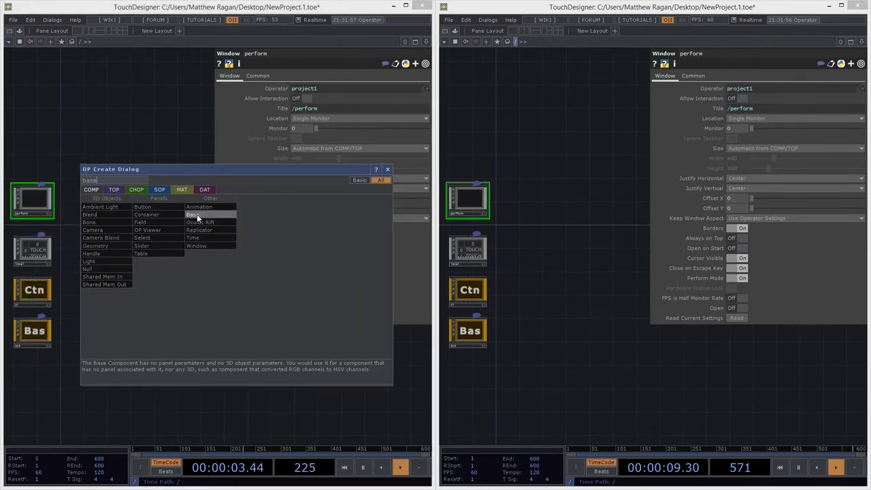
left_click(197, 214)
left_click(109, 200)
left_click(581, 196)
key("Tab")
type("bas")
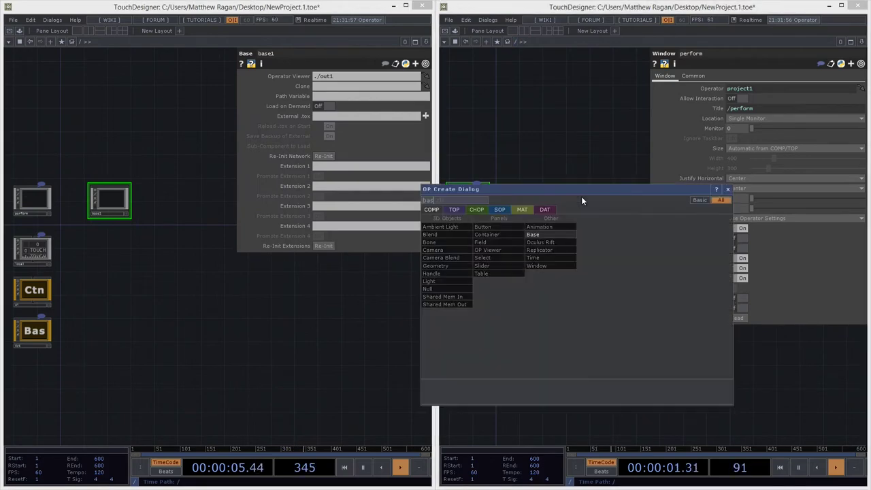
left_click(533, 234)
left_click(533, 201)
Rename the new Base component to send in the first instance and to receive in the second
scroll(533, 200, "up", 2)
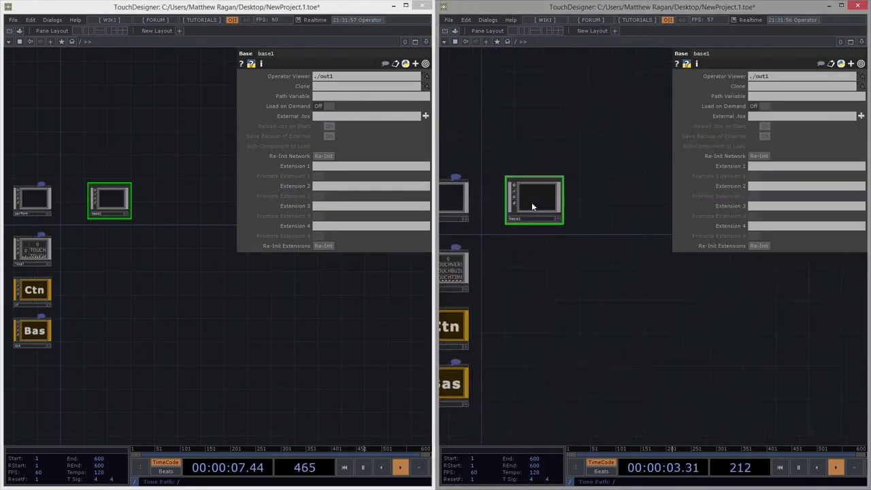
scroll(189, 270, "up", 3)
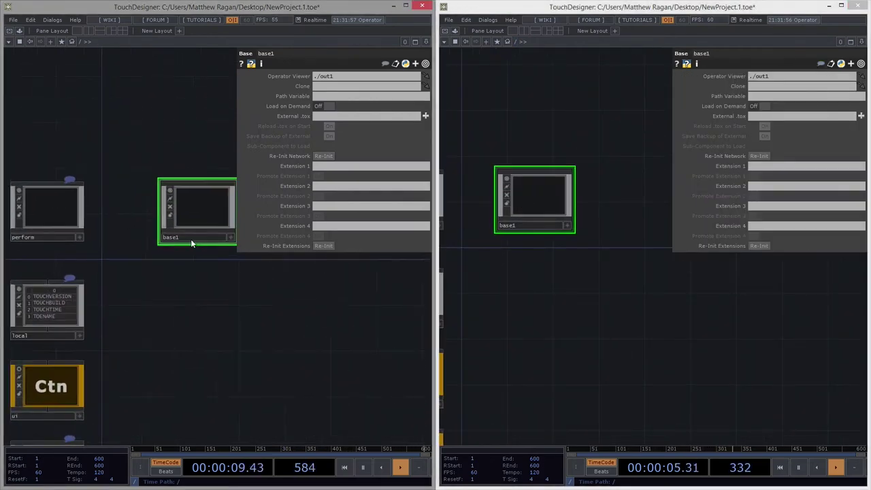
left_click(191, 237)
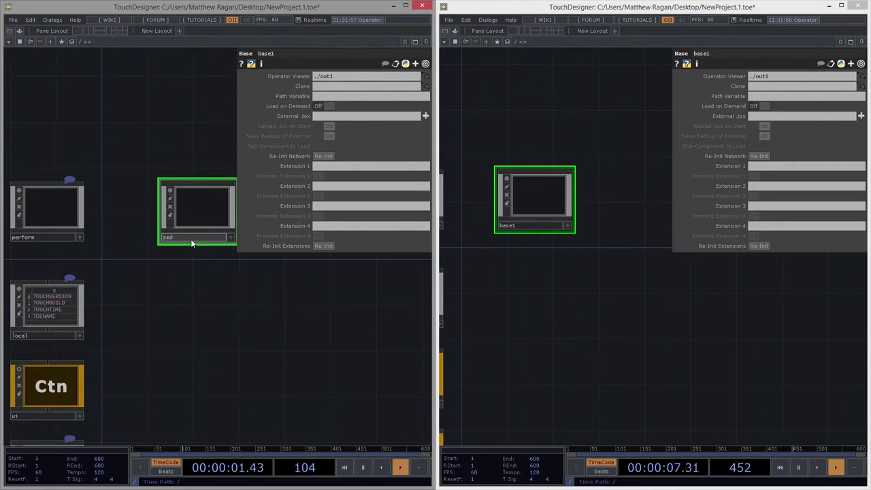
key("Return")
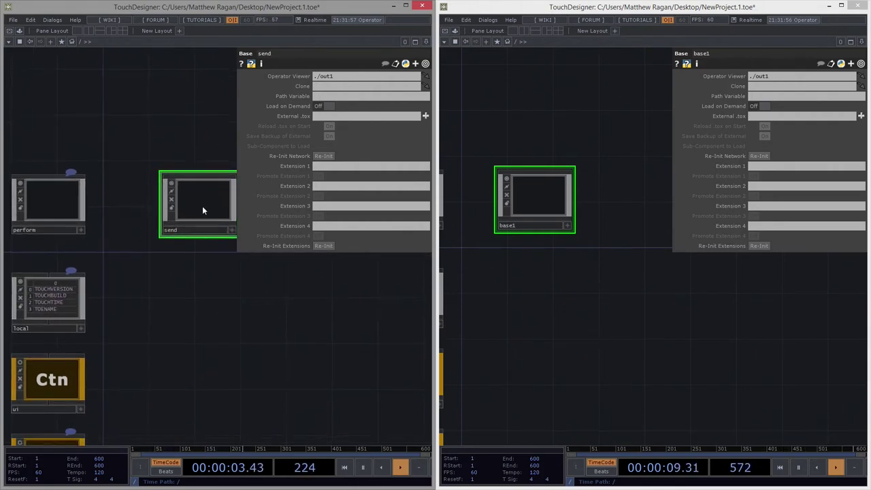
left_click_drag(531, 211, 543, 217)
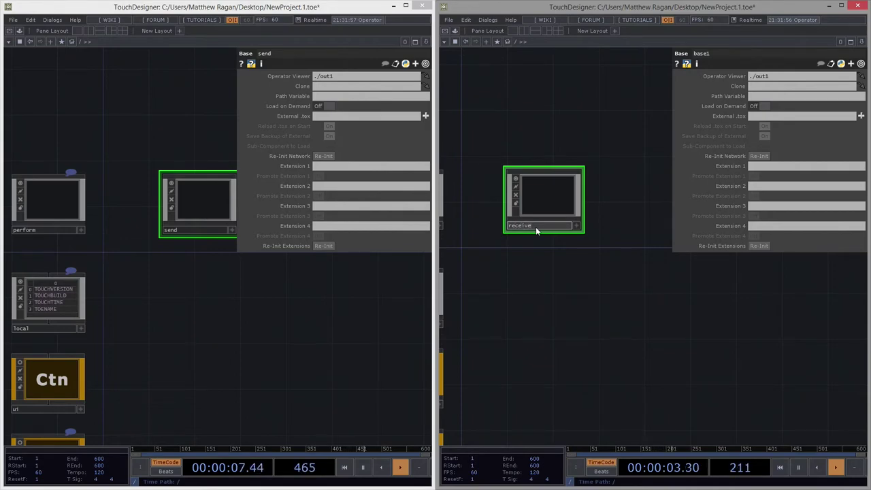
left_click(115, 355)
left_click_drag(210, 291, 199, 325)
left_click_drag(192, 241, 179, 239)
scroll(173, 235, "up", 3)
left_click_drag(536, 197, 536, 252)
scroll(546, 195, "up", 2)
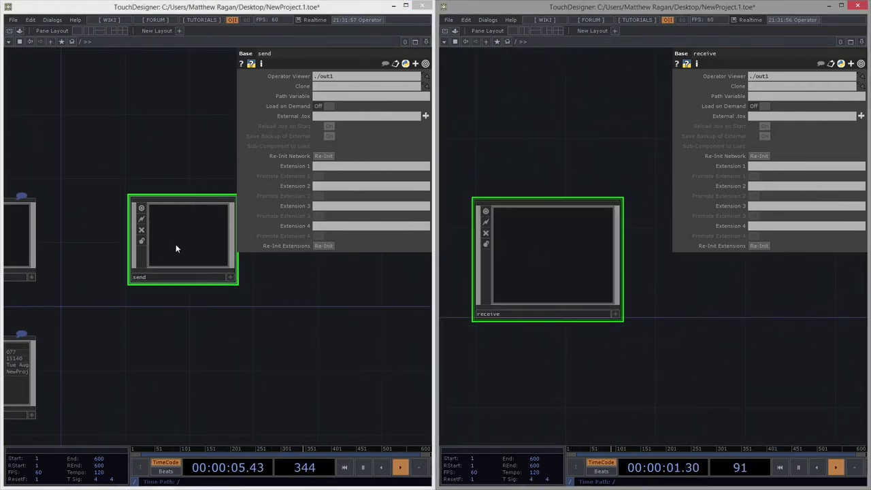
left_click_drag(175, 247, 170, 275)
scroll(137, 304, "up", 3)
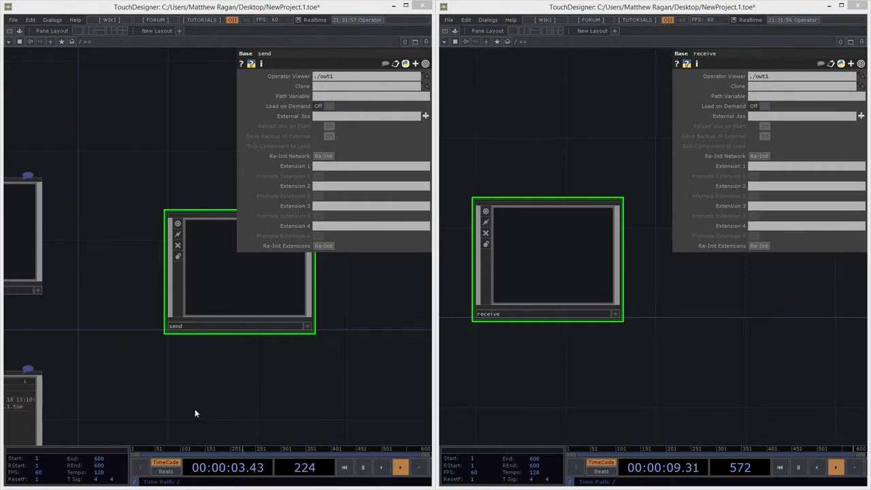
Add a Text DAT below the send component in the first instance
left_click_drag(287, 394, 217, 332)
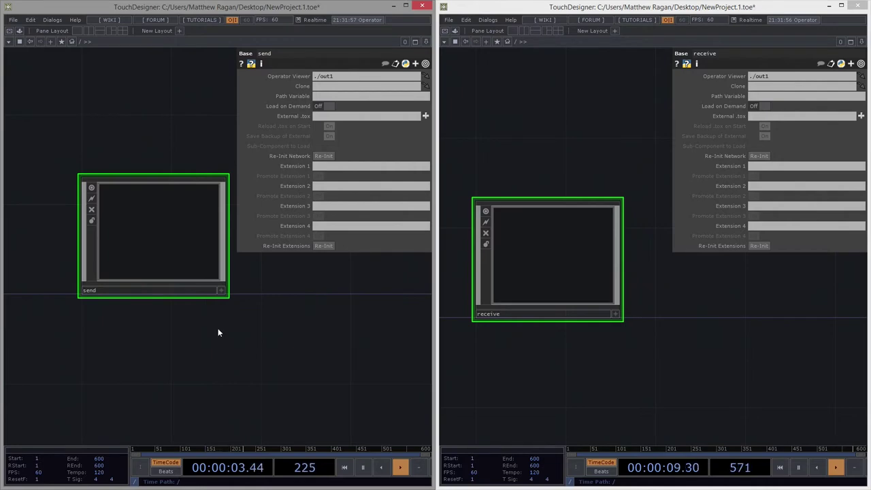
left_click_drag(144, 332, 149, 286)
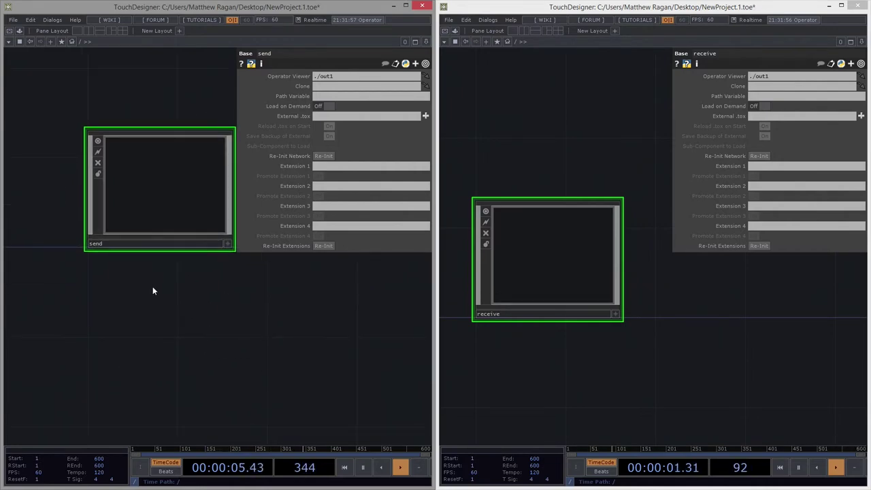
key("Tab")
left_click(207, 267)
left_click(197, 291)
left_click(153, 311)
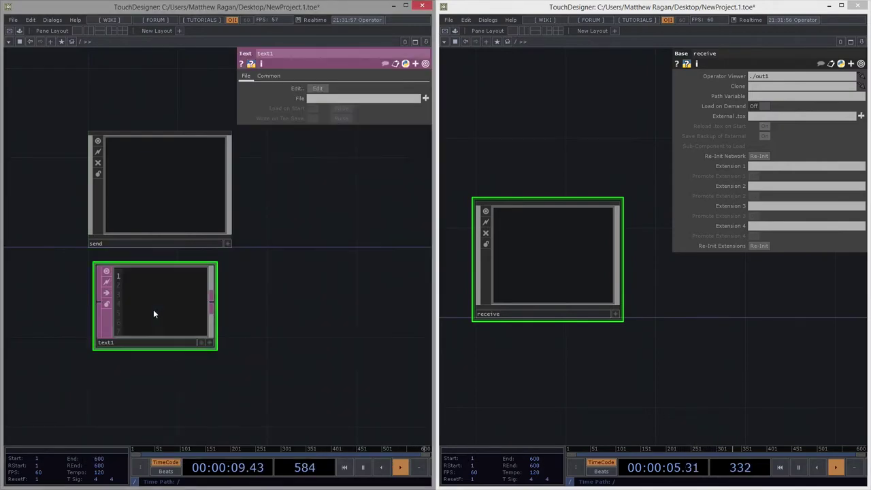
Write the script ui.colors['worksheet.bg'] = (0.0 , 0.157, 0.27) in the Text DAT
left_click_drag(152, 311, 142, 311)
left_click_drag(299, 283, 313, 284)
scroll(158, 280, "up", 4)
key("a")
type("ui")
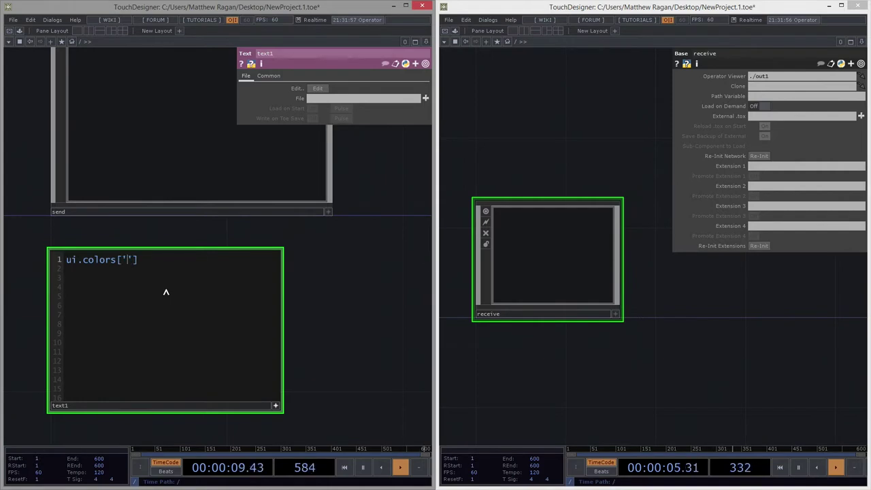
type(".colors['worksheet.bg")
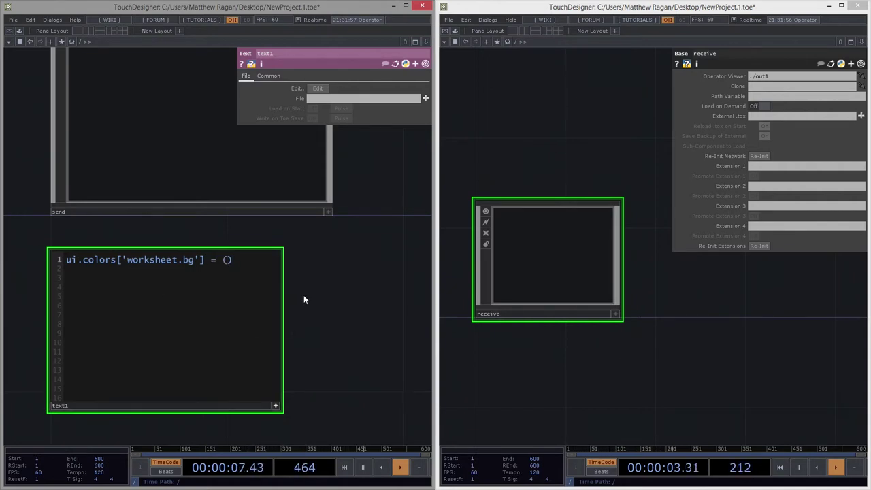
scroll(278, 259, "up", 3)
left_click_drag(175, 233, 195, 230)
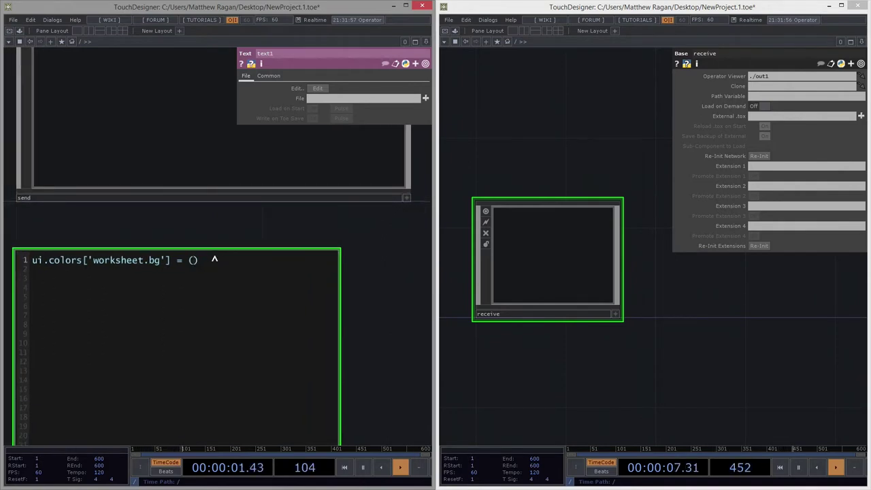
type("0.0 , 0.157, 0.27")
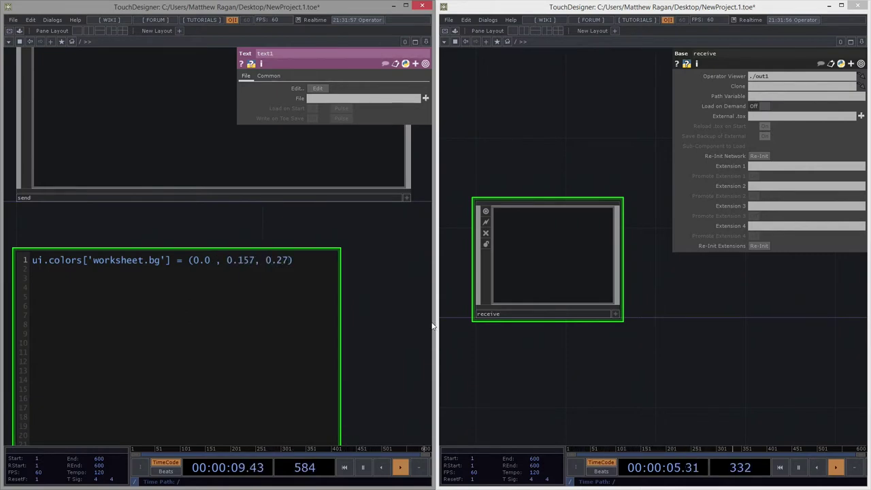
Leave the Text DAT's editing mode, undo the accidental change, and run the script to recolor the network background
middle_click_drag(397, 279, 386, 362)
left_click(363, 377)
left_click_drag(367, 368, 341, 368)
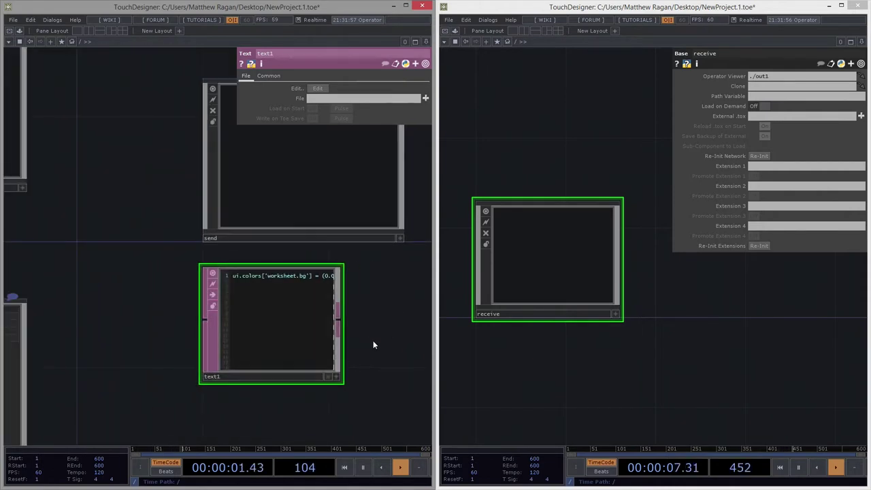
key("ctrl+z")
left_click_drag(373, 341, 303, 340)
right_click(248, 313)
left_click(293, 330)
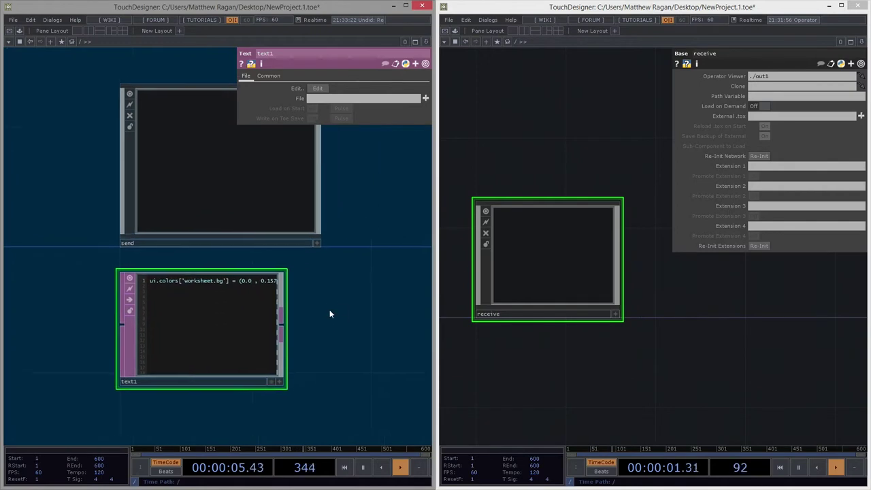
Correct the script's blue value to 0.027 and run it again to update the background color
scroll(329, 314, "up", 3)
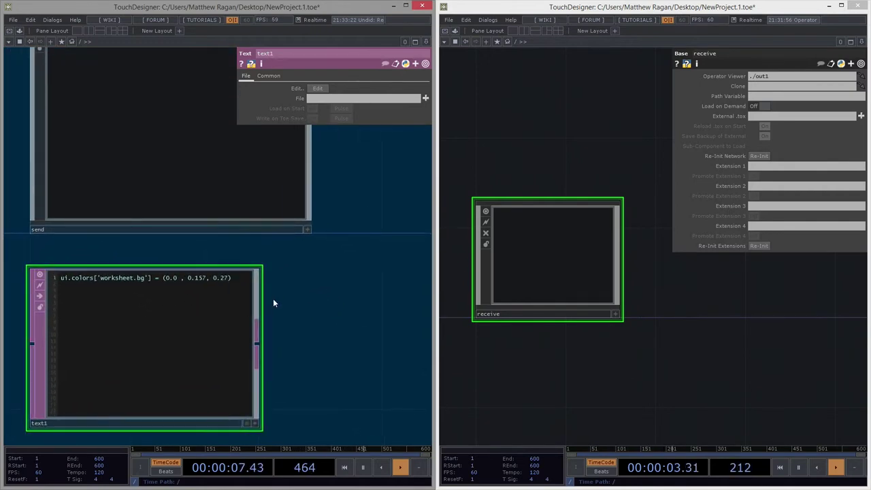
left_click(238, 276)
type("0")
left_click(255, 423)
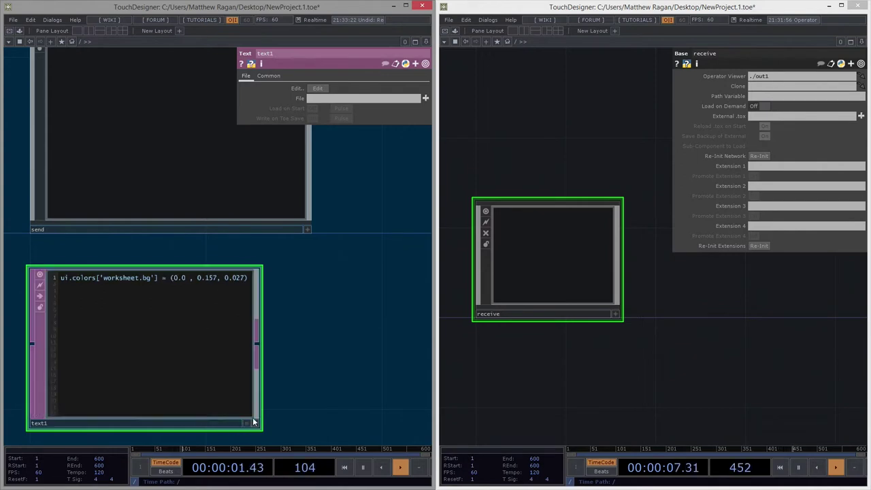
right_click(208, 303)
left_click(244, 384)
Copy the script Text DAT into the second instance and place it below the receive component
scroll(320, 315, "down", 3)
left_click_drag(320, 243, 249, 278)
scroll(272, 320, "down", 4)
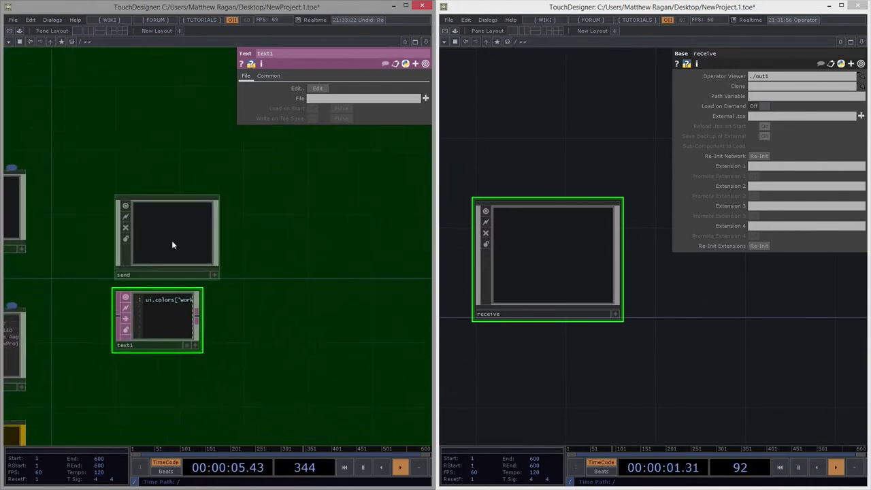
key("ctrl+c")
left_click(592, 378)
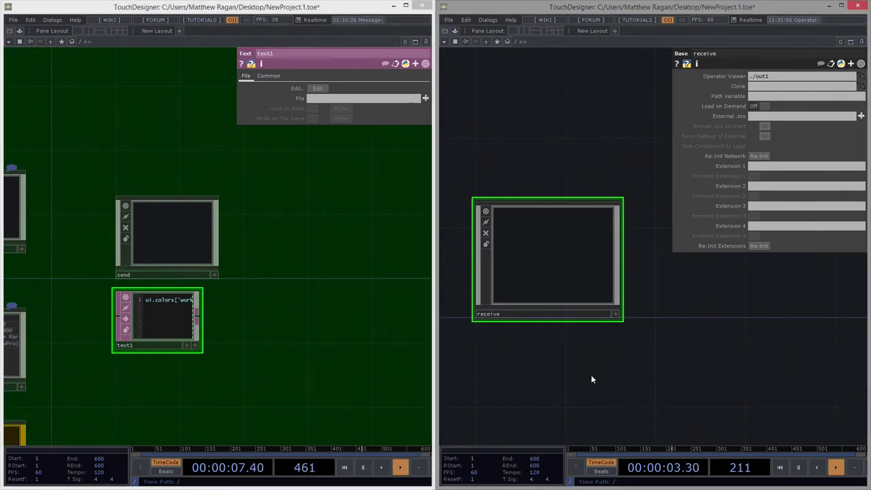
key("ctrl+v")
left_click_drag(640, 337, 515, 378)
Add a Constant TOP beside the pasted Text DAT in the receive instance
key("Tab")
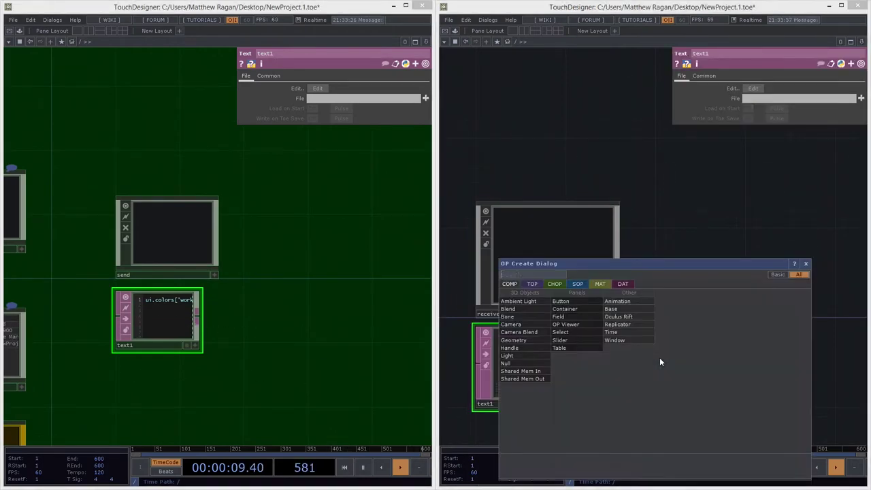
left_click(532, 284)
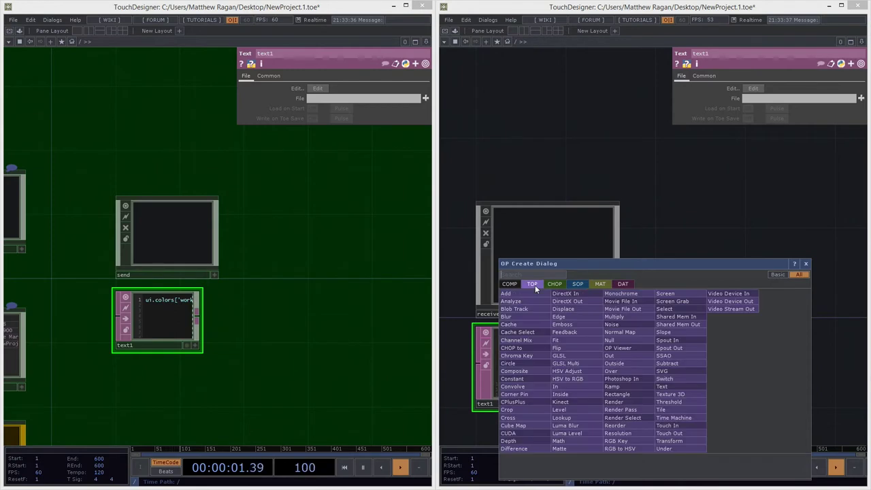
type("con")
key("Return")
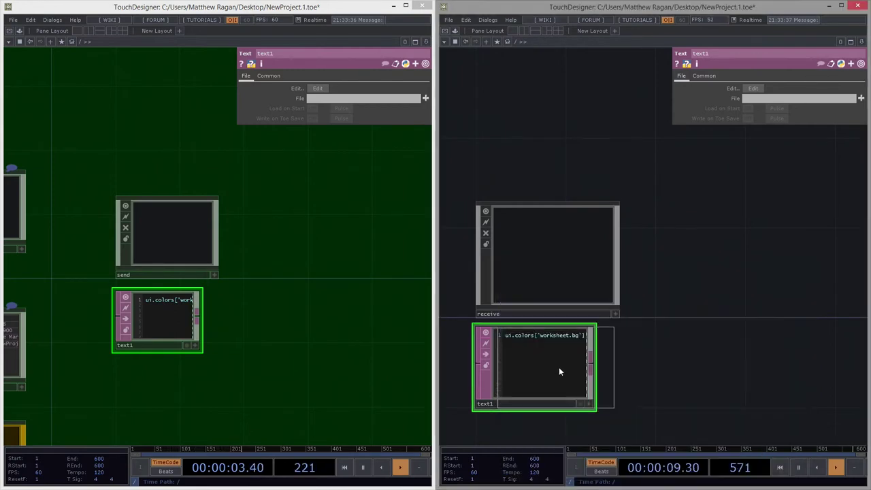
left_click(694, 375)
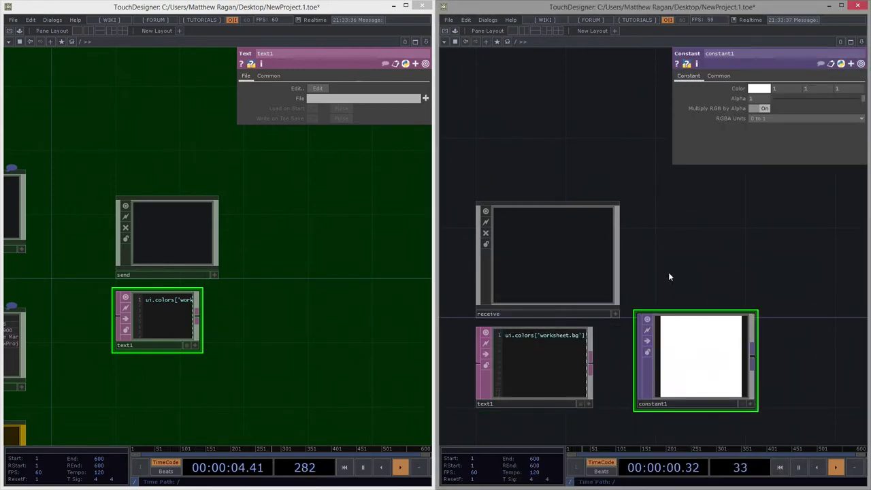
Set the Constant TOP's color to a dark magenta with red 0.346, green 0 and blue 0.191
left_click(757, 90)
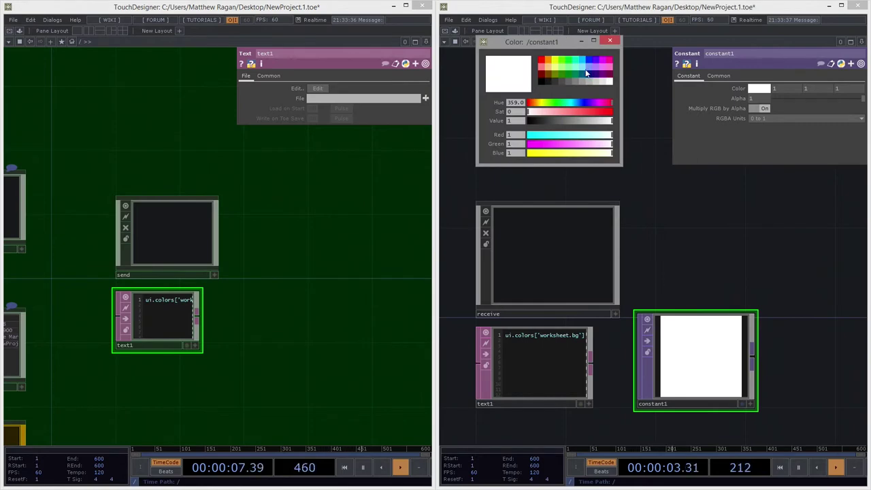
left_click(609, 63)
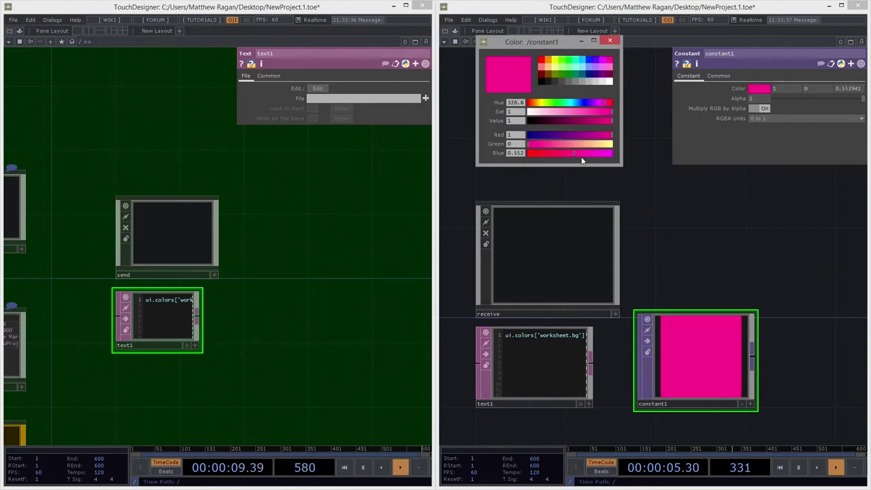
left_click_drag(609, 121, 558, 130)
Edit the receive instance's script so the worksheet background color reads (0.346, 0.0, 0.191)
left_click_drag(671, 217, 681, 201)
middle_click_drag(681, 201, 631, 275)
scroll(631, 275, "up", 2)
left_click(617, 303)
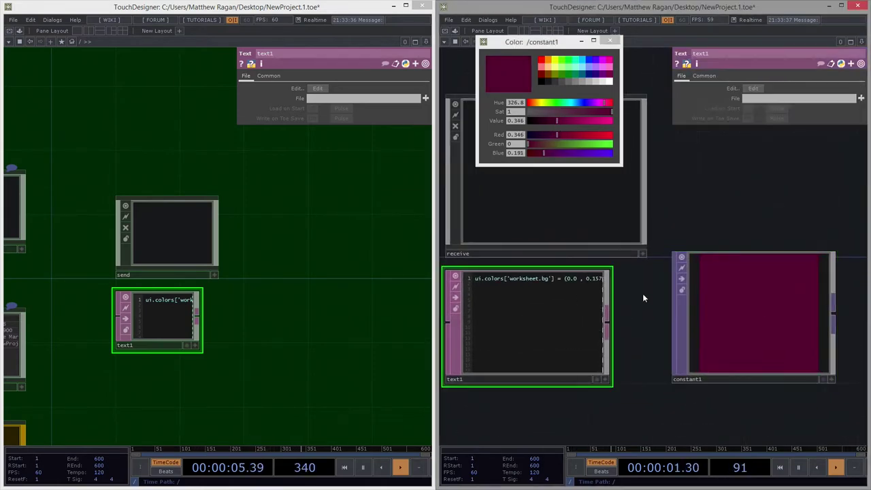
left_click_drag(643, 293, 682, 293)
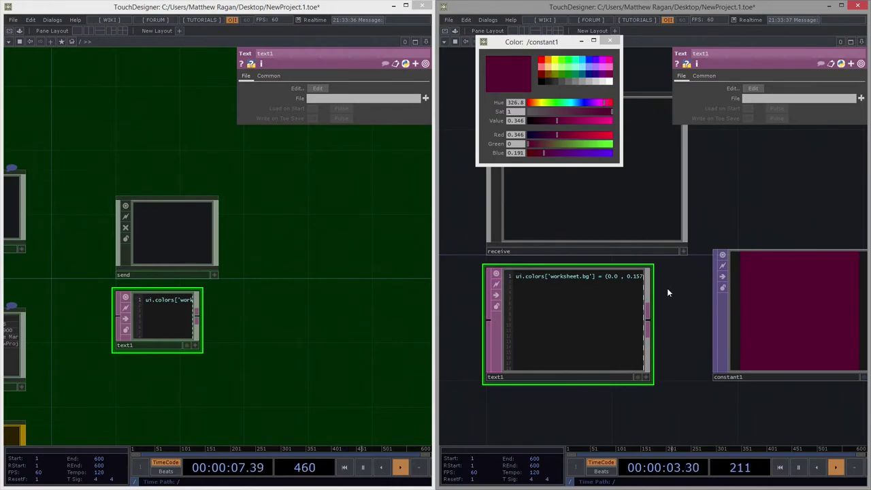
scroll(582, 306, "up", 2)
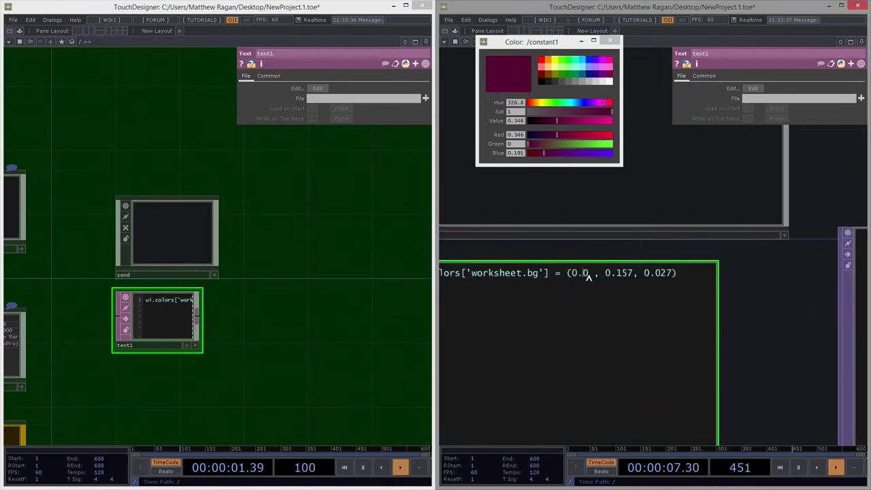
key("BackSpace")
type(".346")
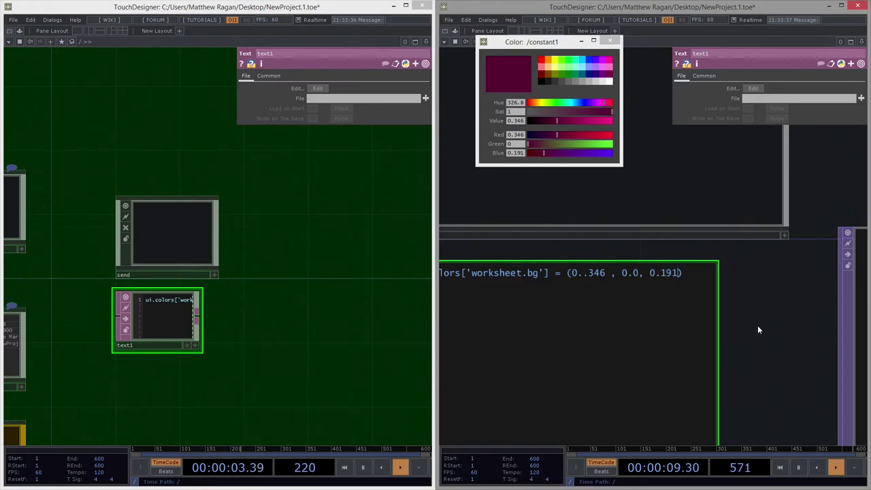
key("BackSpace")
Run the edited Text DAT script to recolor the receive instance's network background
scroll(737, 388, "down", 3)
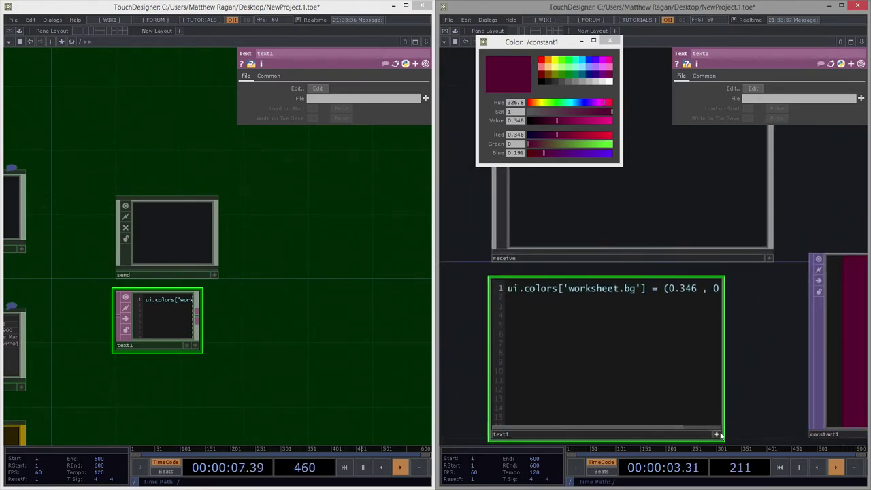
right_click(684, 394)
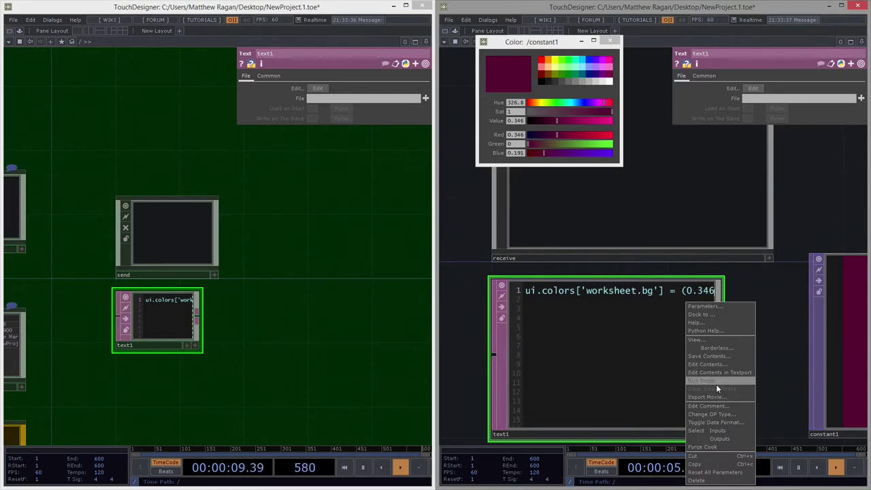
left_click(715, 382)
Delete the Constant TOP from the receive instance, hide the parameters and close the color picker
scroll(735, 382, "down", 2)
left_click(809, 333)
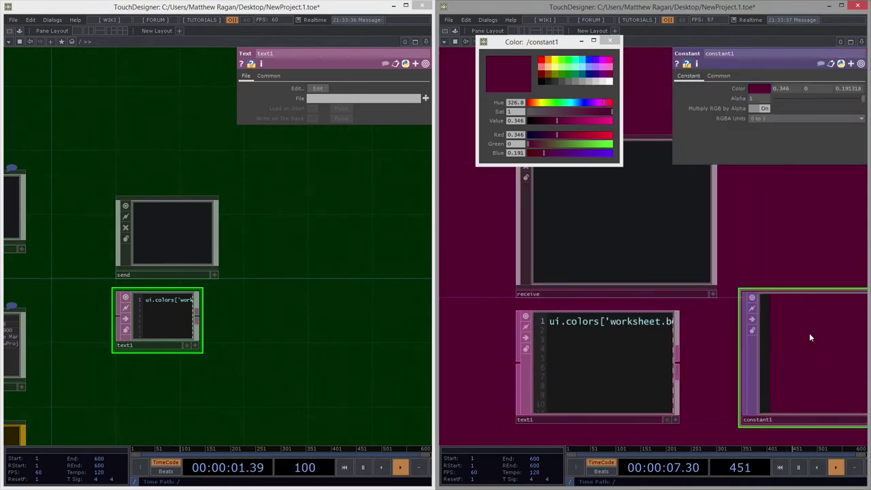
key("Delete")
scroll(810, 333, "down", 1)
left_click_drag(787, 316, 659, 331)
middle_click_drag(659, 331, 626, 259)
key("p")
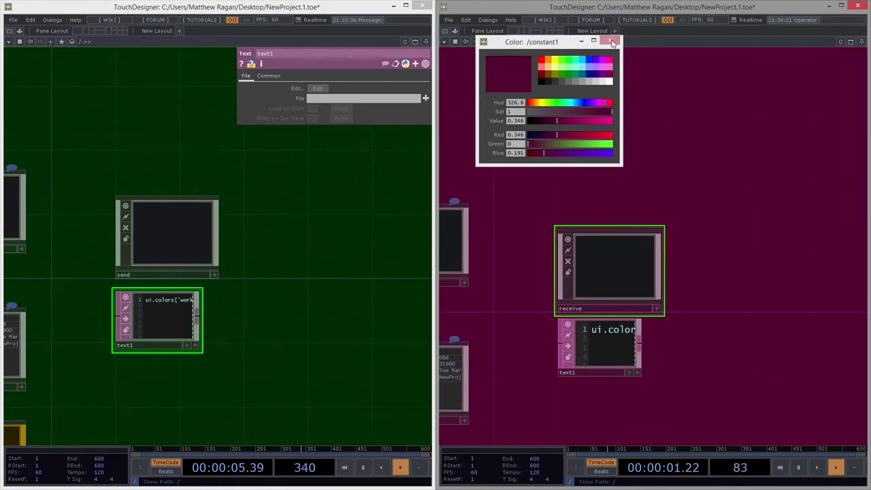
left_click(610, 41)
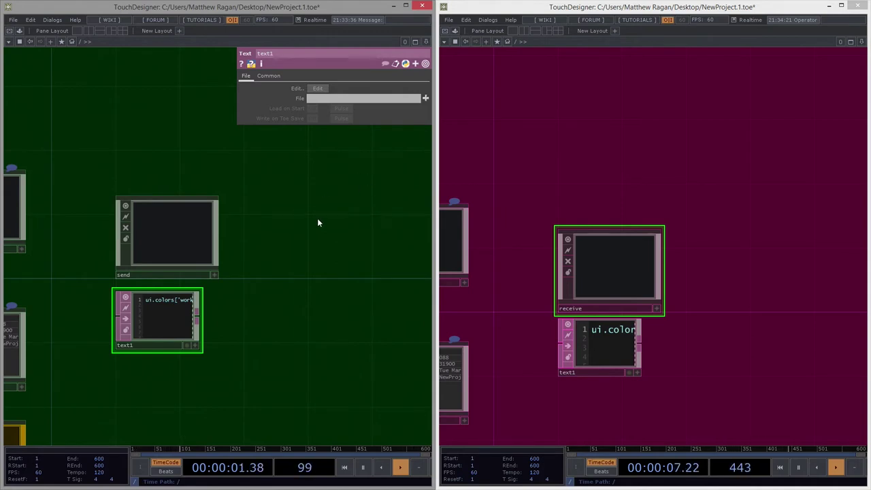
Move the send and receive components upward, away from the script Text DATs below them
left_click_drag(318, 218, 326, 196)
left_click_drag(665, 201, 680, 152)
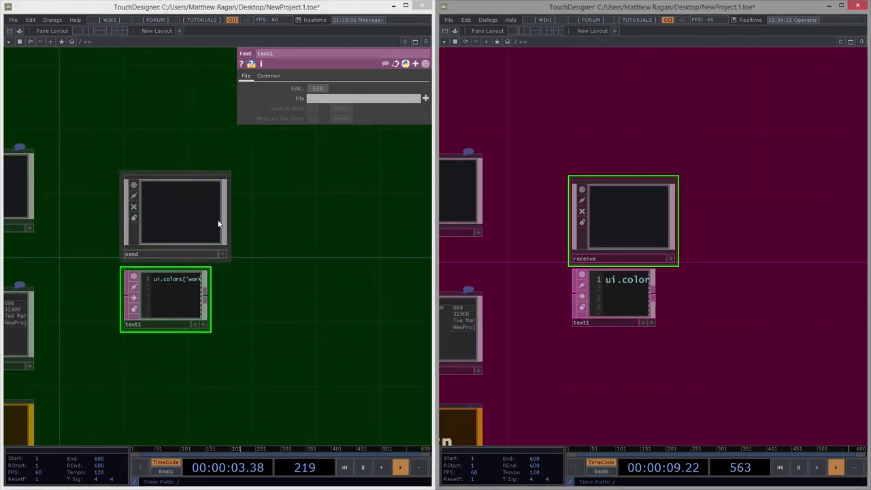
left_click_drag(159, 224, 156, 174)
left_click_drag(633, 192, 629, 171)
scroll(612, 169, "down", 3)
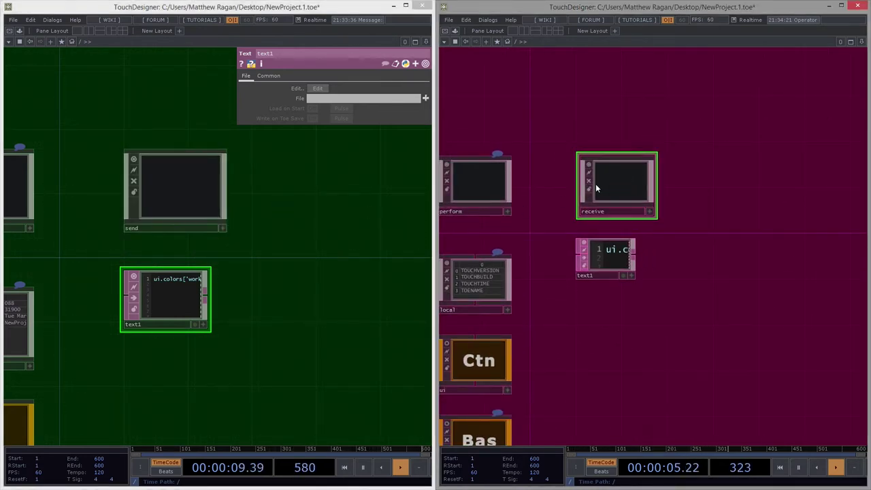
scroll(592, 120, "up", 3)
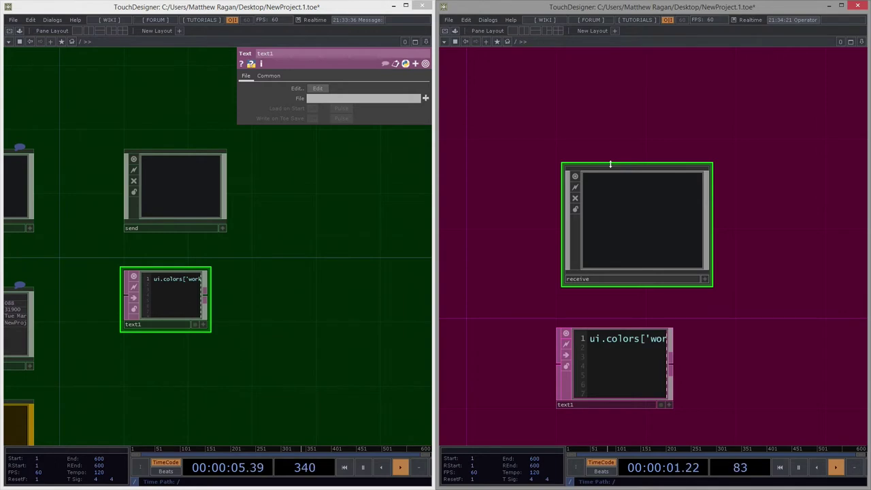
Enter the send component in one instance and the receive component in the other
left_click_drag(234, 226, 288, 312)
scroll(224, 268, "up", 5)
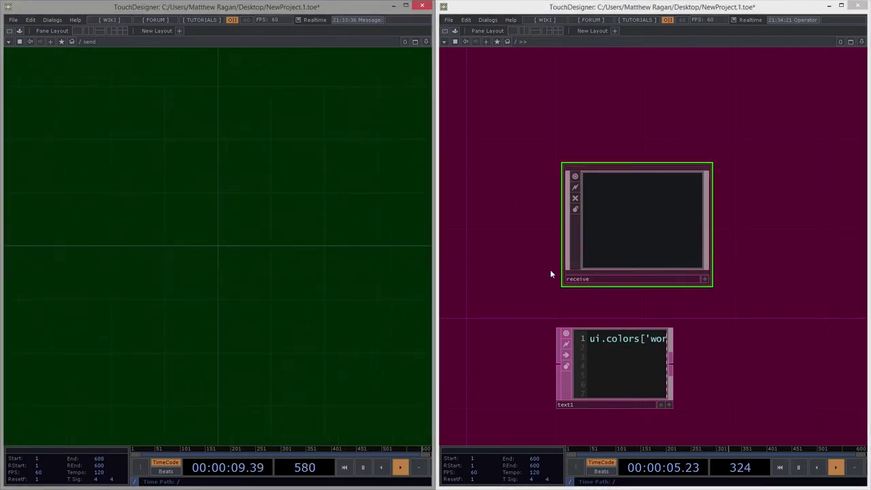
key("i")
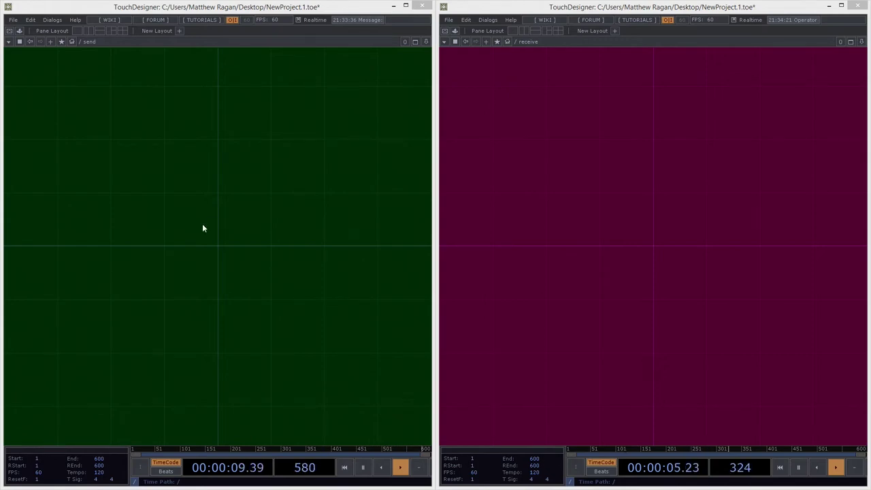
Add a Circle TOP inside the send component
key("Tab")
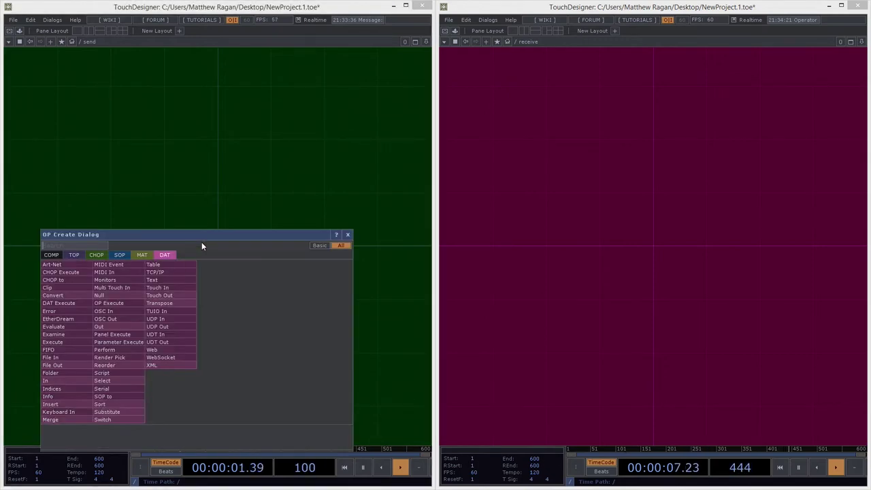
key("Left")
key("Left")
key("Left")
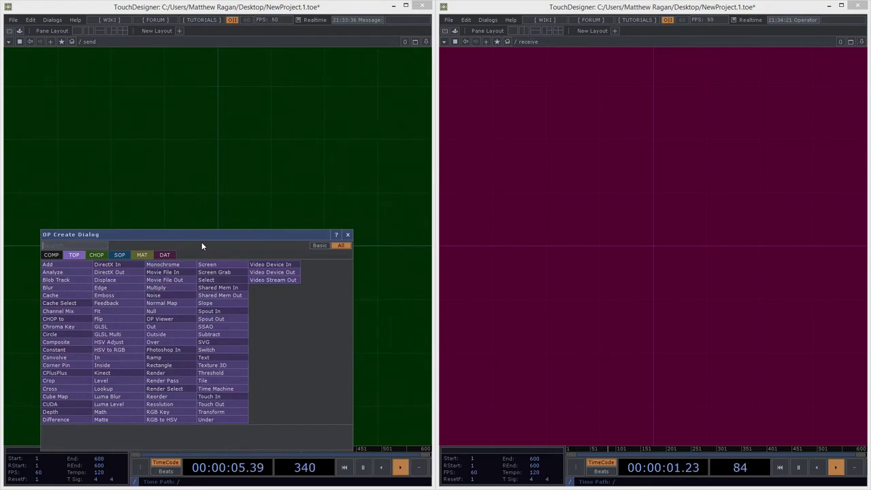
type("circ")
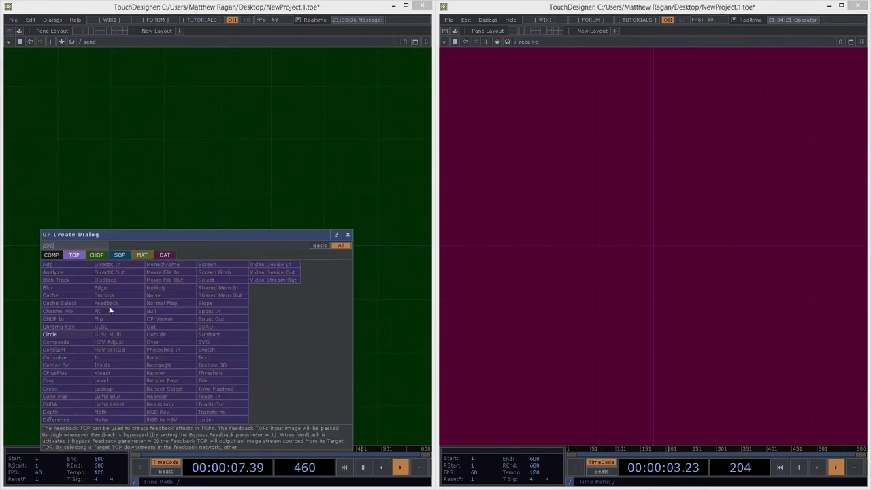
key("Return")
left_click(172, 216)
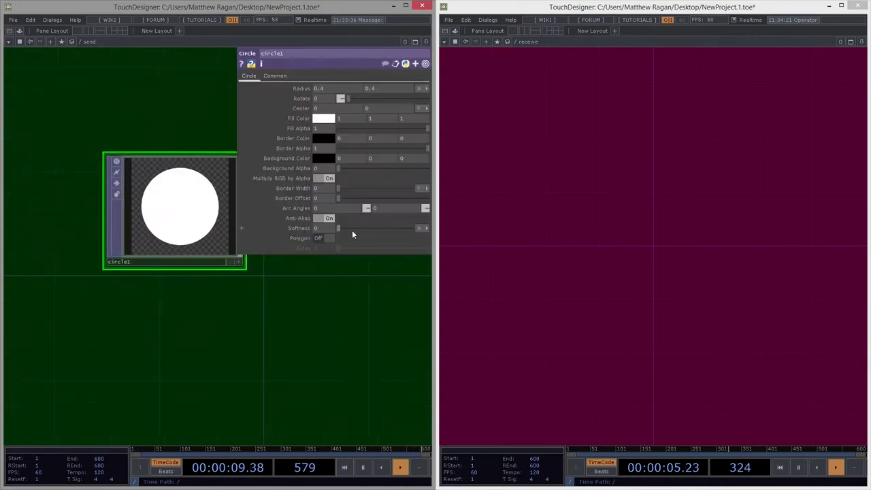
Turn the Circle TOP into a polygon and drive its rotation with an absTime expression
left_click(323, 239)
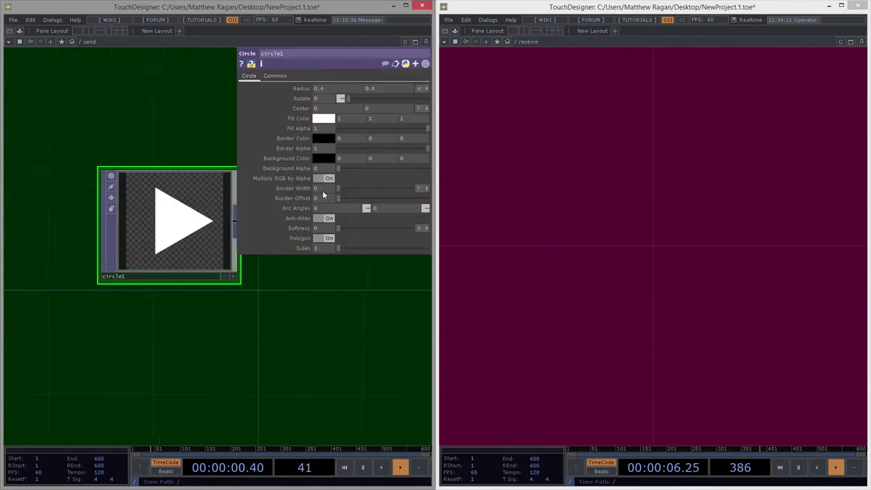
left_click(327, 101)
type("absTime.")
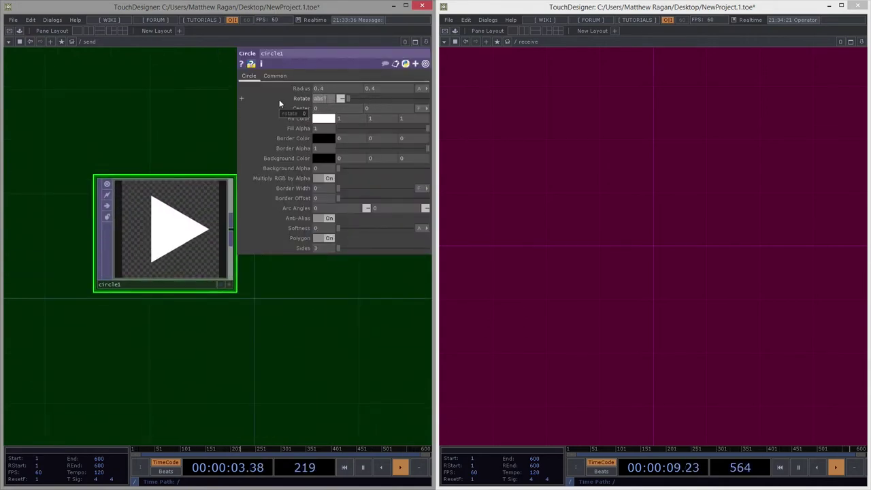
key("Return")
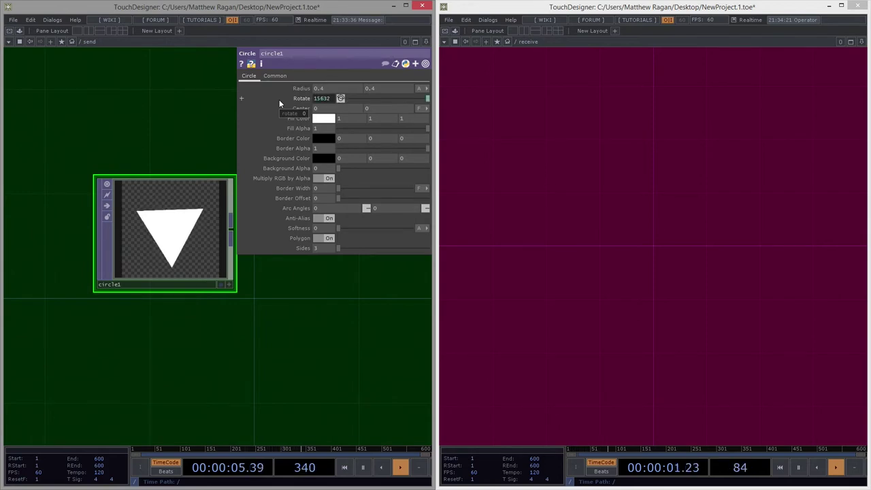
Connect a Touch Out TOP to the Circle TOP's output and set its network port to 9010
left_click_drag(258, 268, 217, 312)
scroll(218, 311, "down", 2)
left_click_drag(157, 310, 164, 316)
right_click(203, 295)
left_click(171, 207)
right_click(206, 292)
type("y")
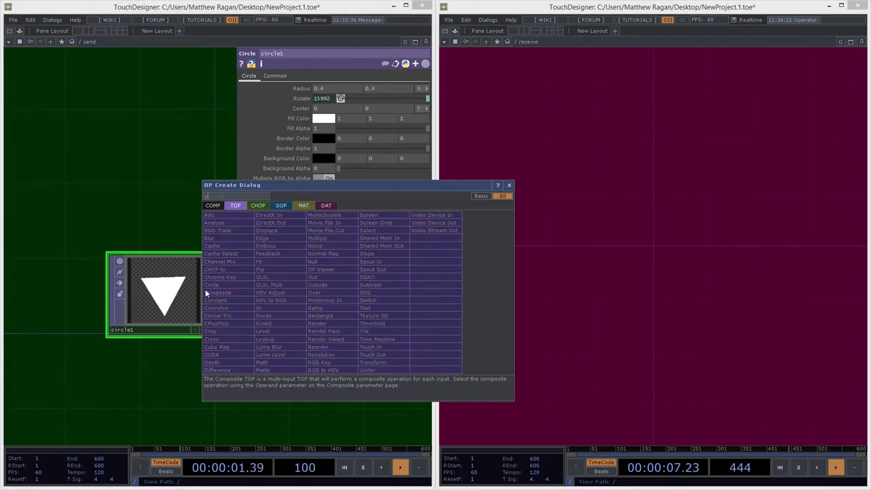
type("ou")
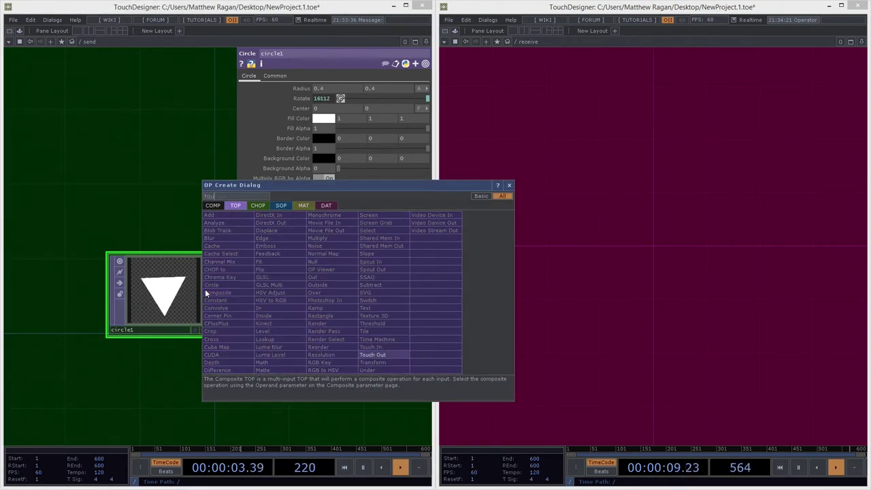
left_click(370, 355)
left_click(282, 280)
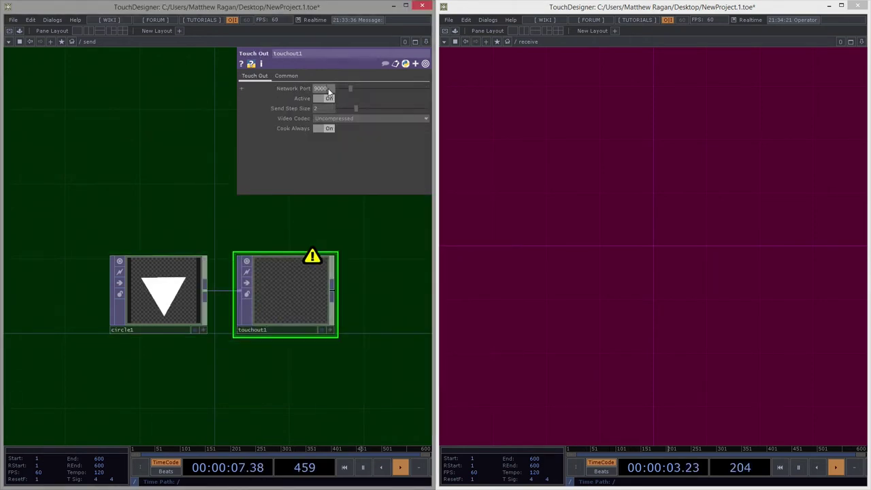
key("BackSpace")
type("10")
Add a Touch In TOP inside the receive component
key("Tab")
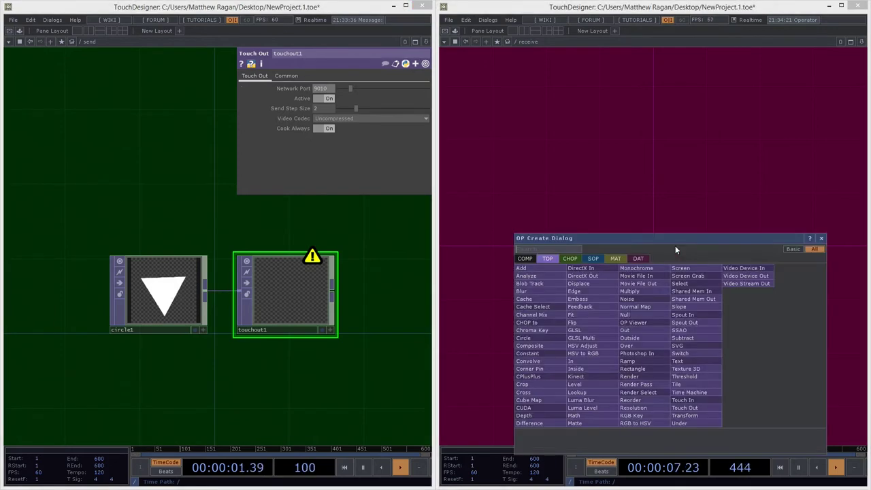
type("touch in")
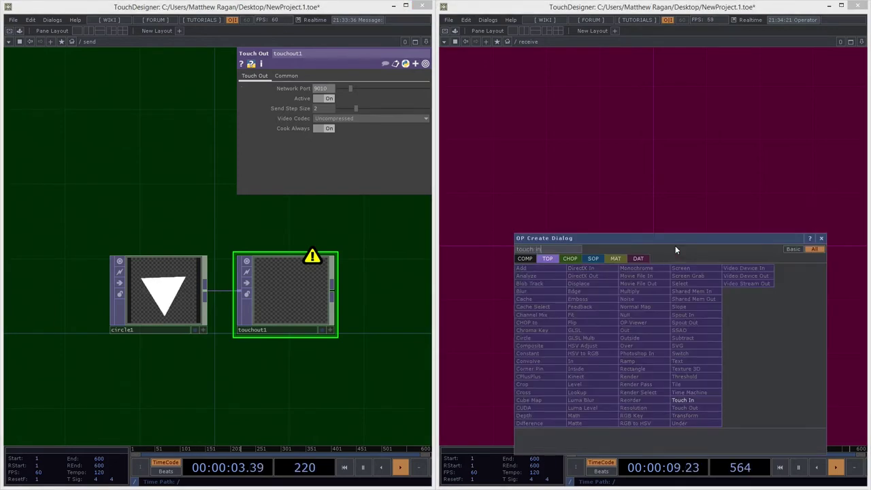
left_click(712, 401)
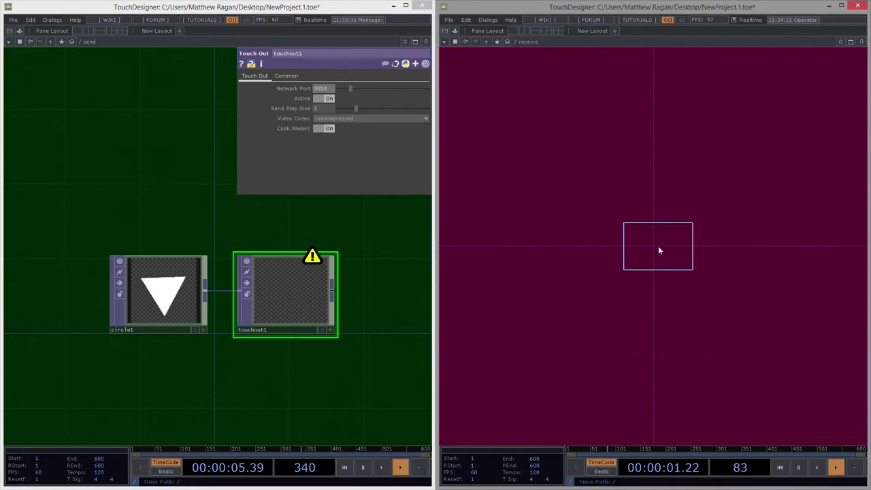
left_click(694, 208)
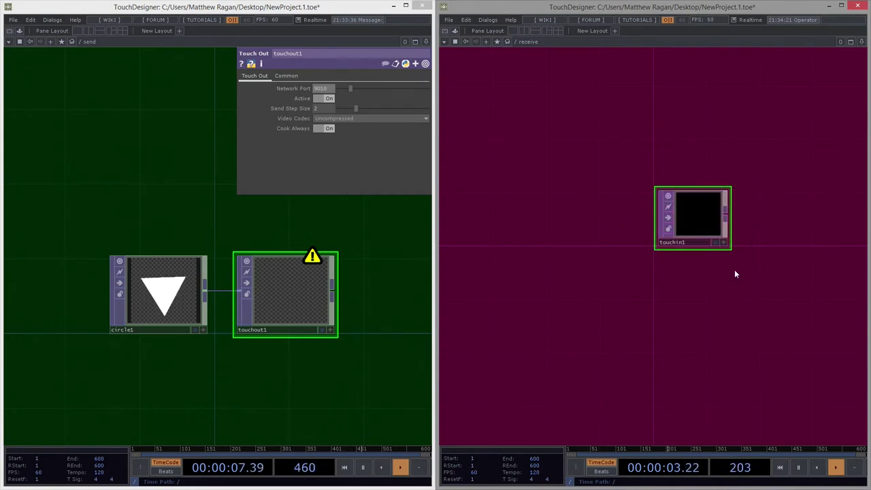
Show the Touch In TOP's parameters and set its network port to 9010
key("p")
left_click(767, 98)
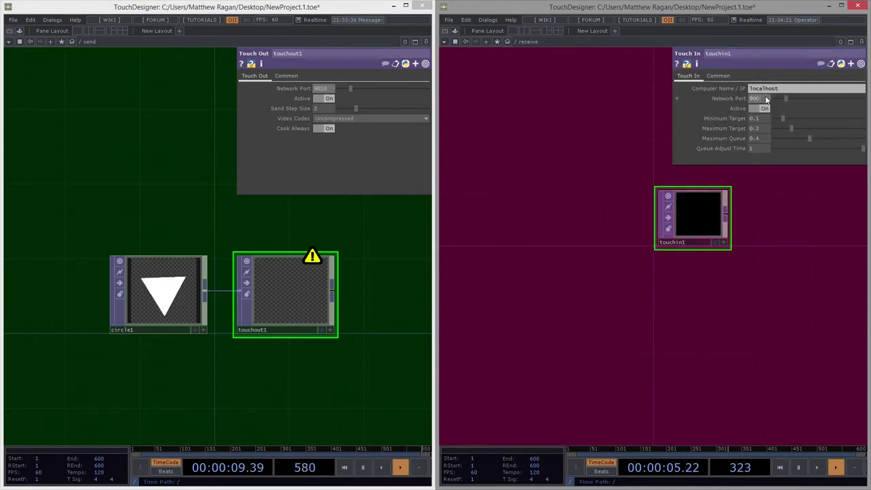
key("BackSpace")
key("BackSpace")
type("10")
key("Return")
left_click_drag(722, 219, 675, 284)
scroll(689, 284, "up", 2)
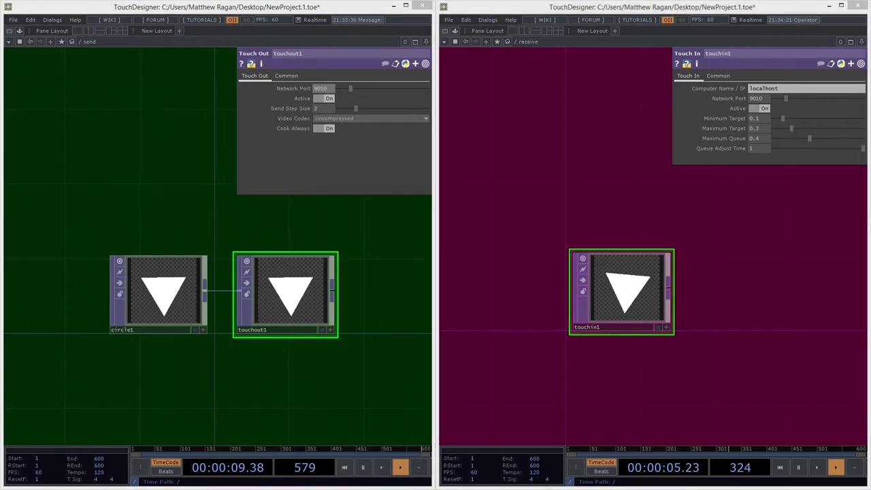
Add a Noise CHOP below the Circle TOP in the send component
left_click_drag(270, 344, 263, 286)
key("Tab")
key("Tab")
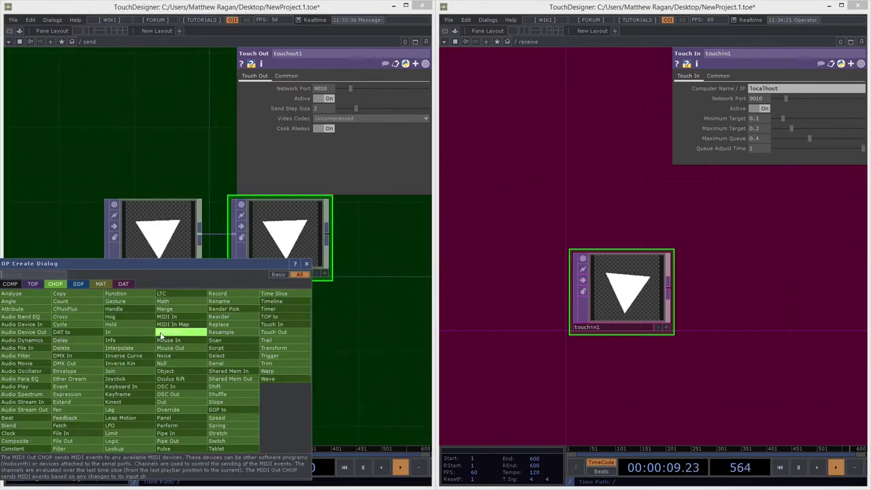
type("noi")
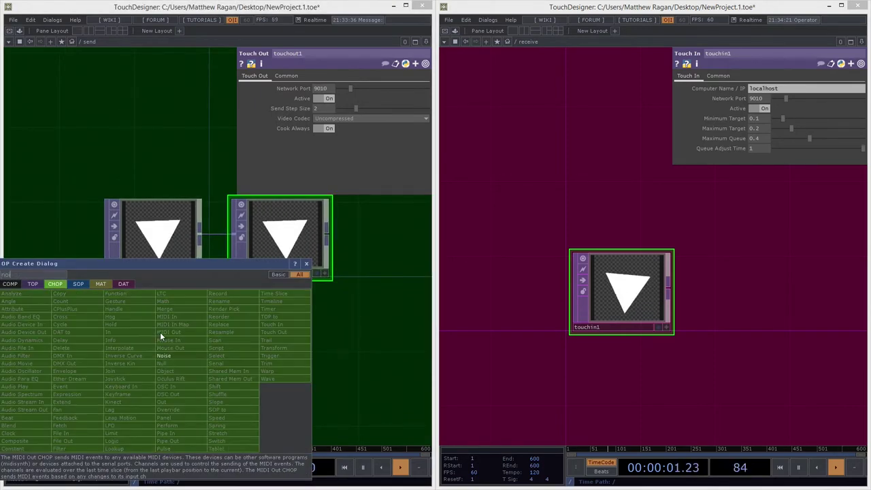
left_click(165, 359)
left_click(160, 331)
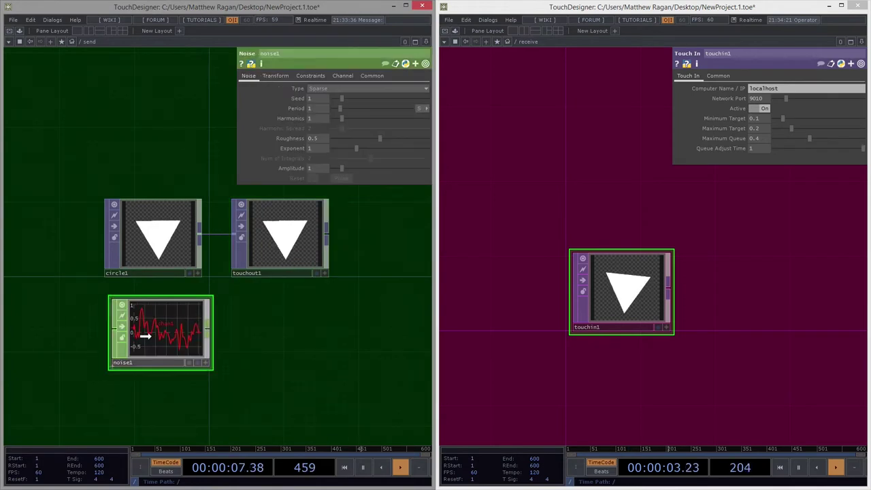
Set the Noise CHOP's channel name to chan[1-5] and turn on its Time Slice option
left_click(343, 75)
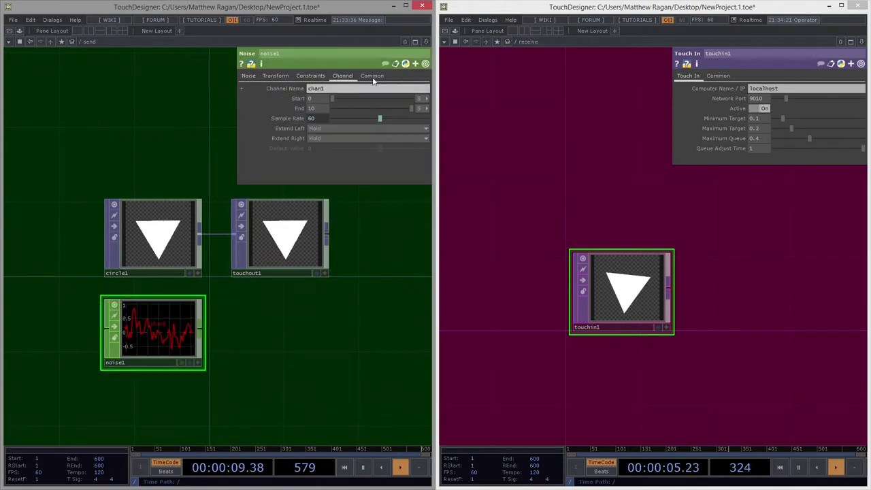
left_click(335, 91)
key("BackSpace")
type("[]1")
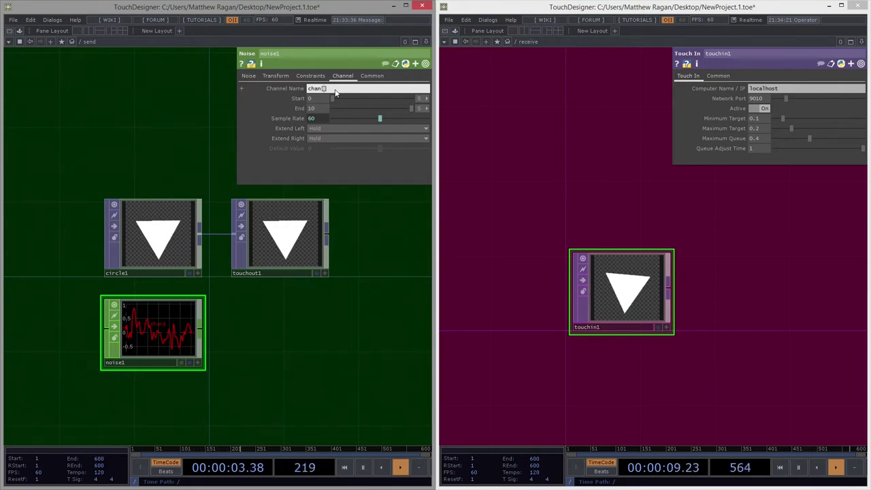
type("-5")
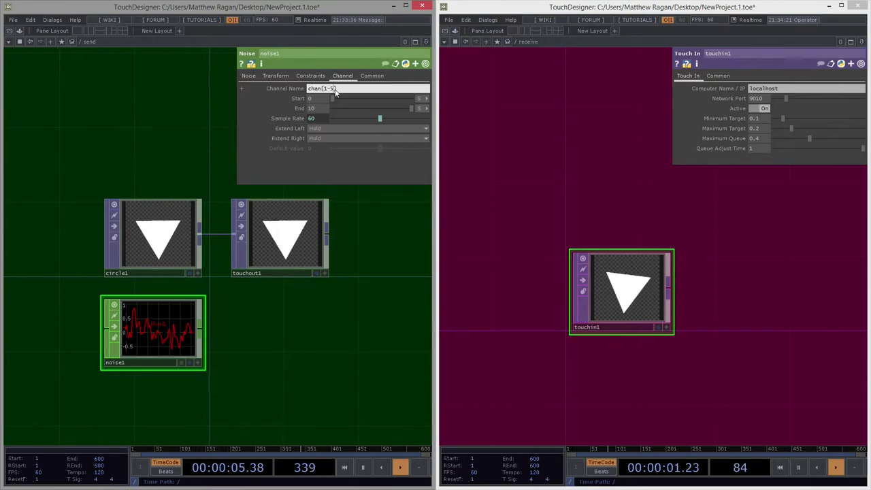
key("Return")
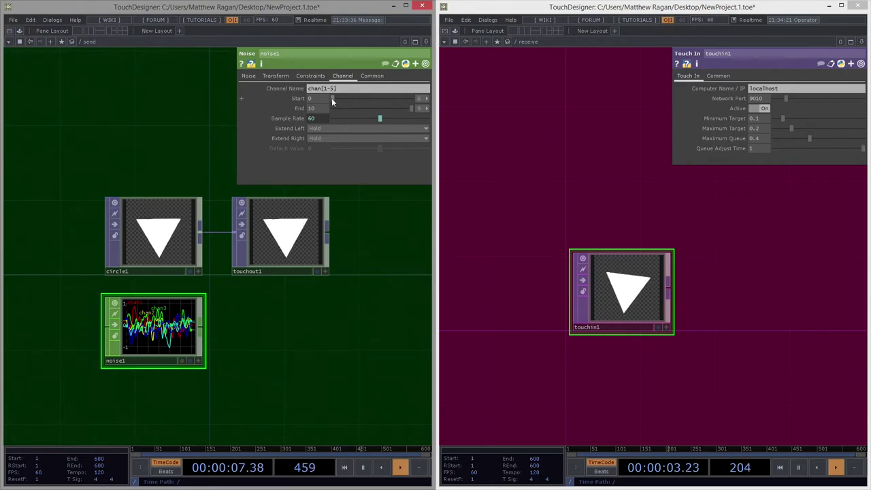
left_click(372, 75)
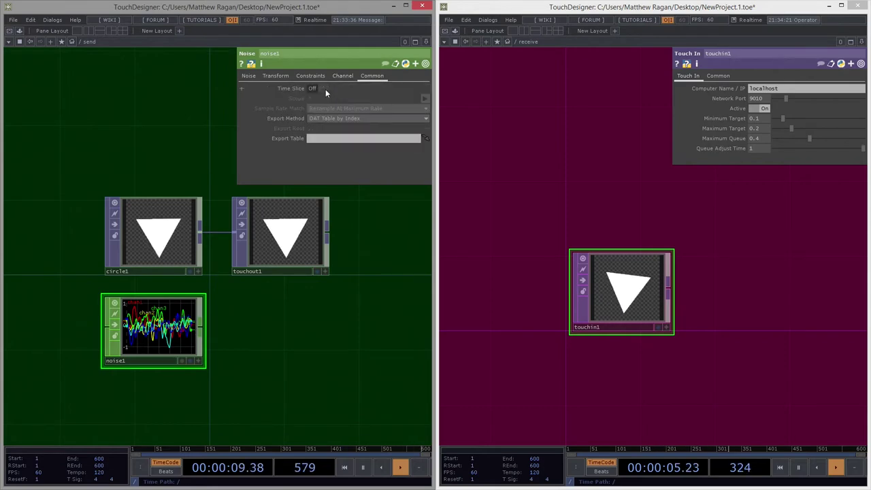
left_click(323, 88)
Connect a Touch Out CHOP to the Noise CHOP's output in the send component
key("Tab")
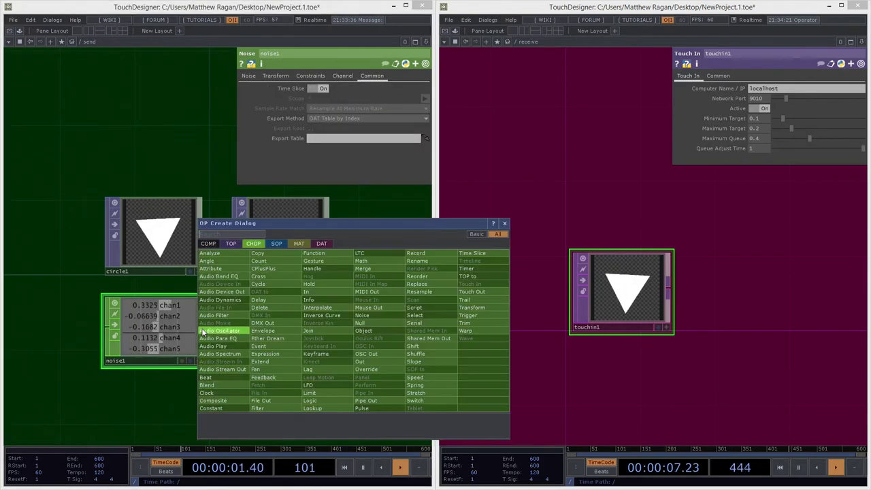
type("tou")
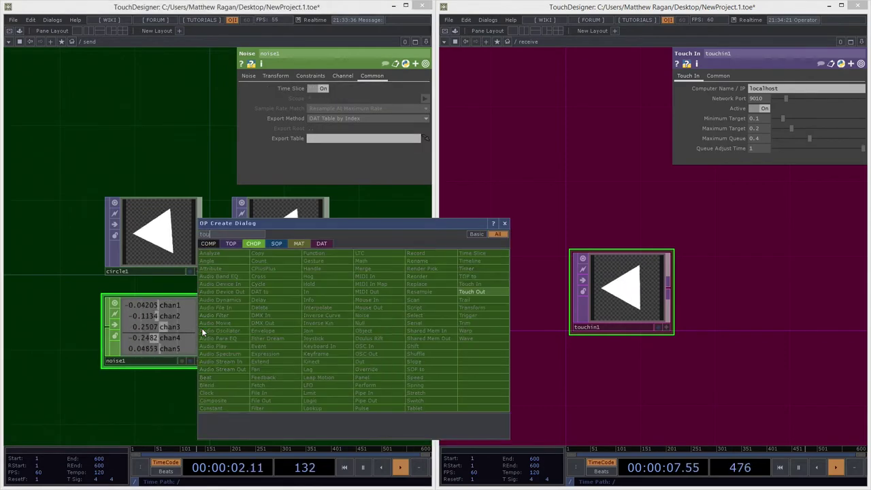
left_click(490, 293)
left_click_drag(204, 327, 285, 339)
left_click(285, 331)
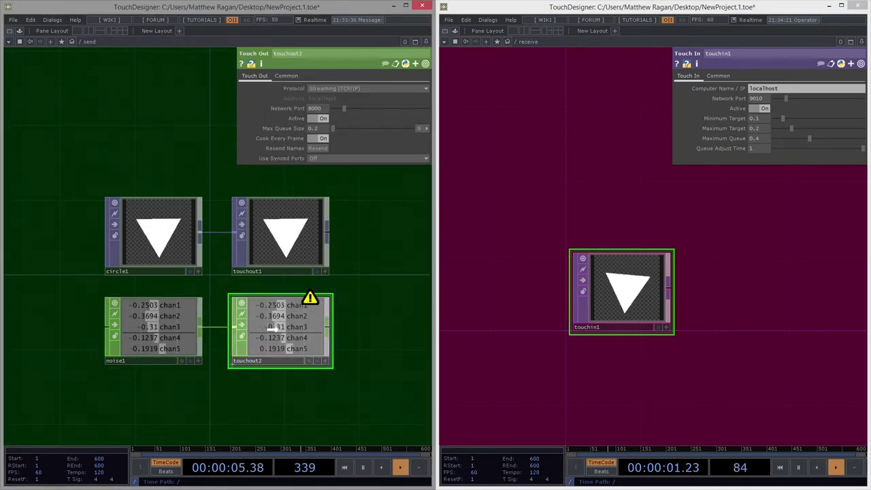
Add a Touch In CHOP directly below the Touch In TOP in the receive component
left_click_drag(639, 406, 636, 352)
key("Tab")
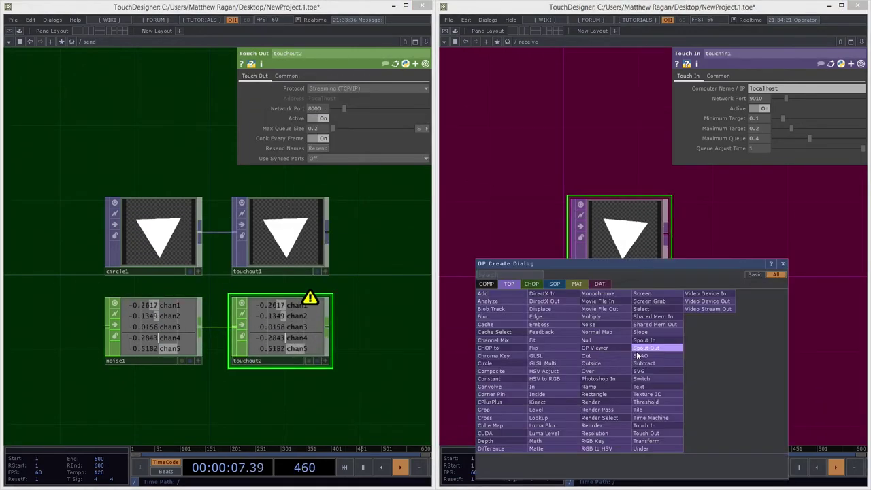
key("Tab")
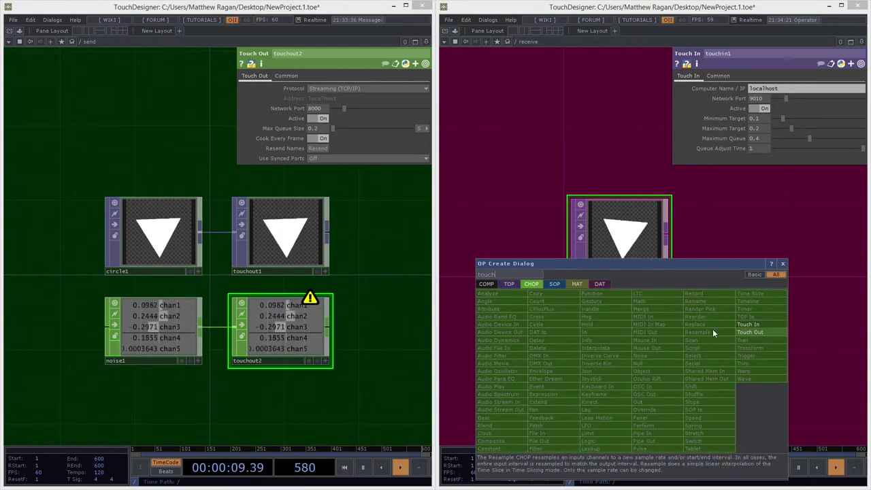
left_click(749, 324)
left_click(617, 332)
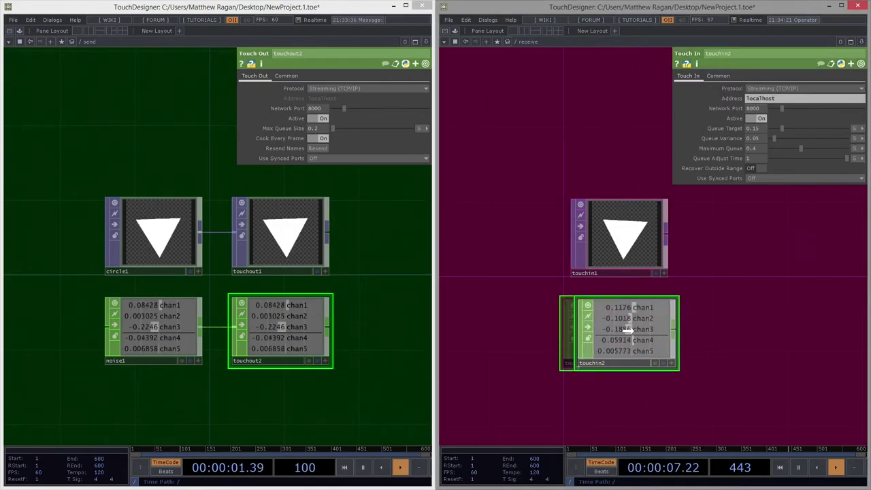
left_click_drag(619, 334, 612, 327)
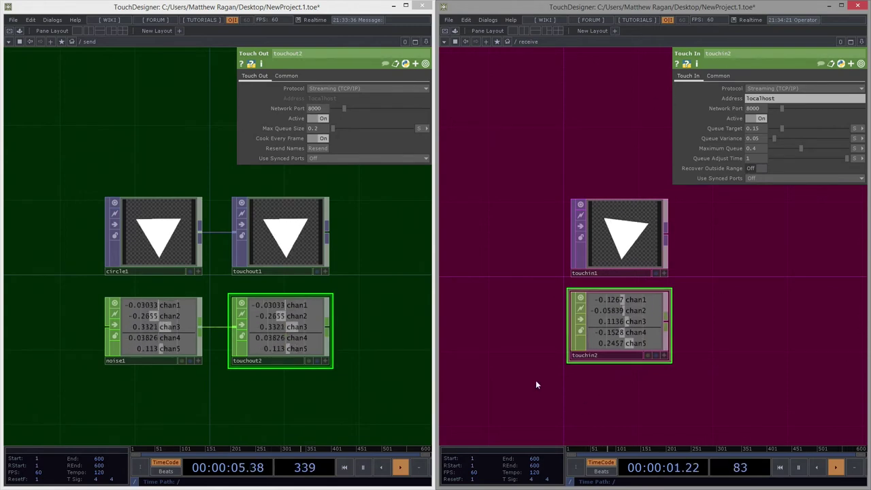
Add a Table DAT below the Noise CHOP in the send component
left_click_drag(164, 392, 182, 322)
key("Tab")
type("ta")
left_click(140, 285)
left_click_drag(29, 275, 17, 284)
type("a")
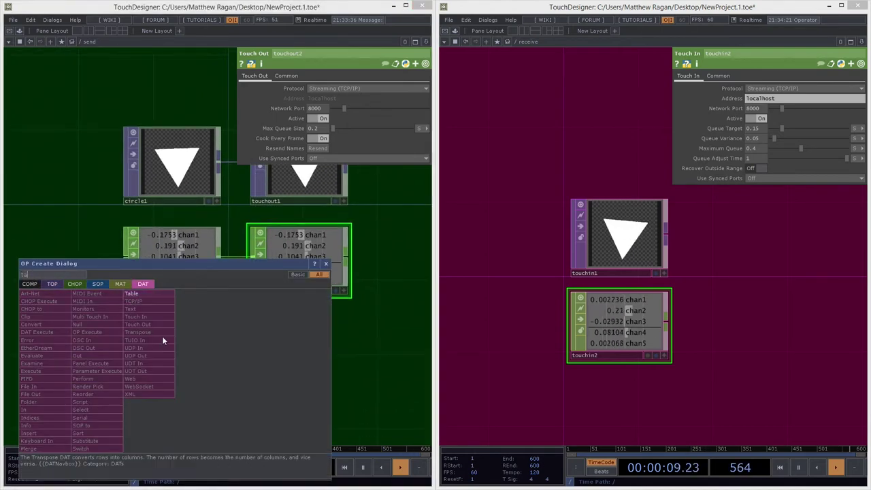
left_click(154, 297)
left_click(172, 354)
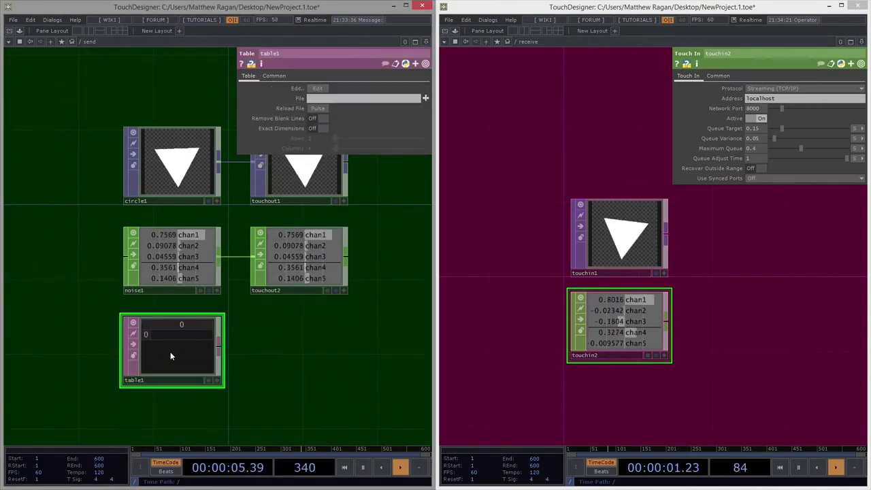
left_click_drag(603, 396, 586, 297)
key("Tab")
type("ta")
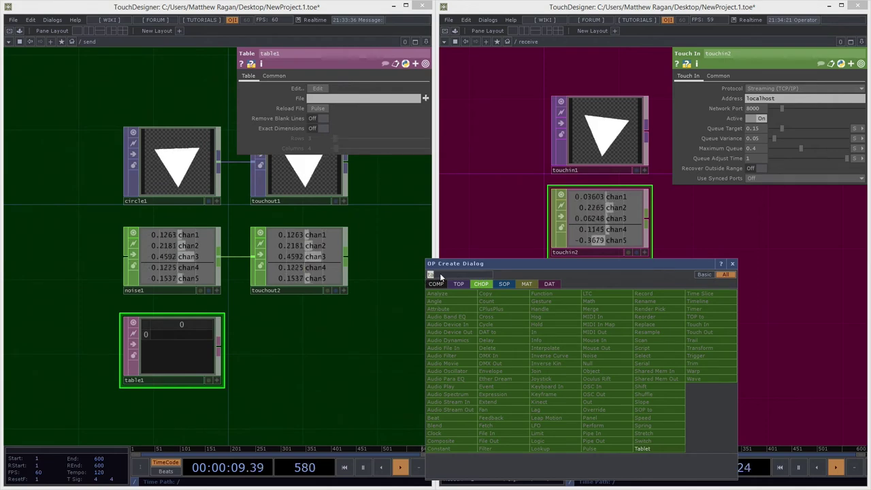
Edit the Table DAT's contents in the text editor to the rows hue, sat, r, g, b and a, save, and close the editor
right_click(199, 344)
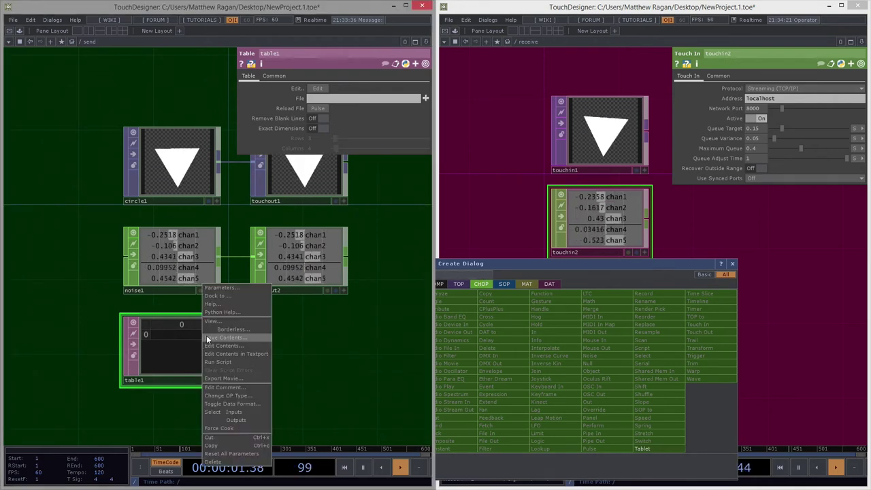
left_click(242, 346)
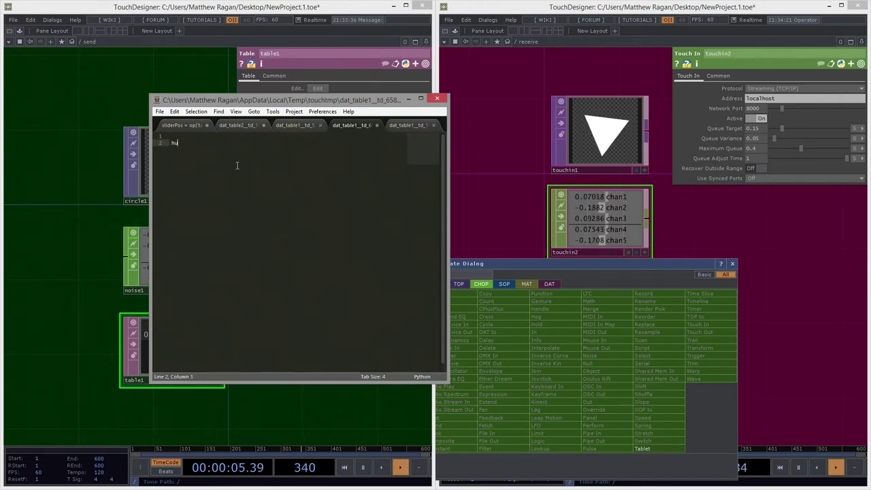
type("hue")
key("Return")
type("sat")
key("Return")
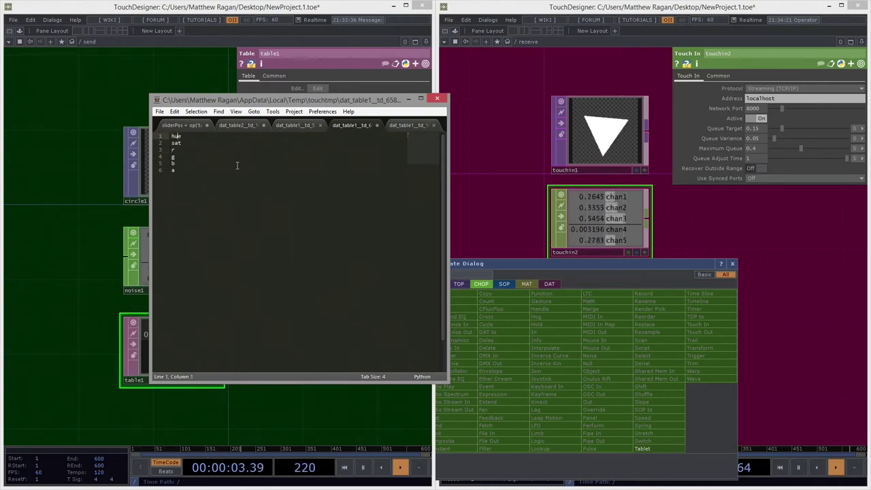
key("ctrl+s")
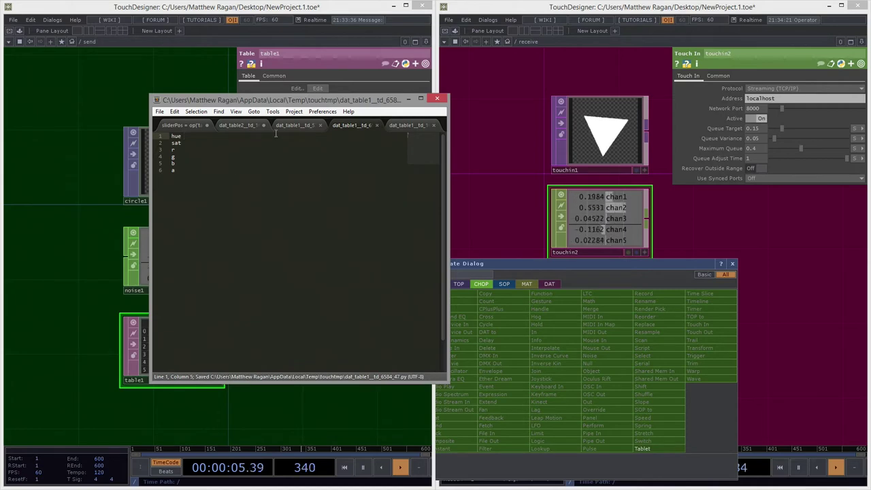
left_click(439, 99)
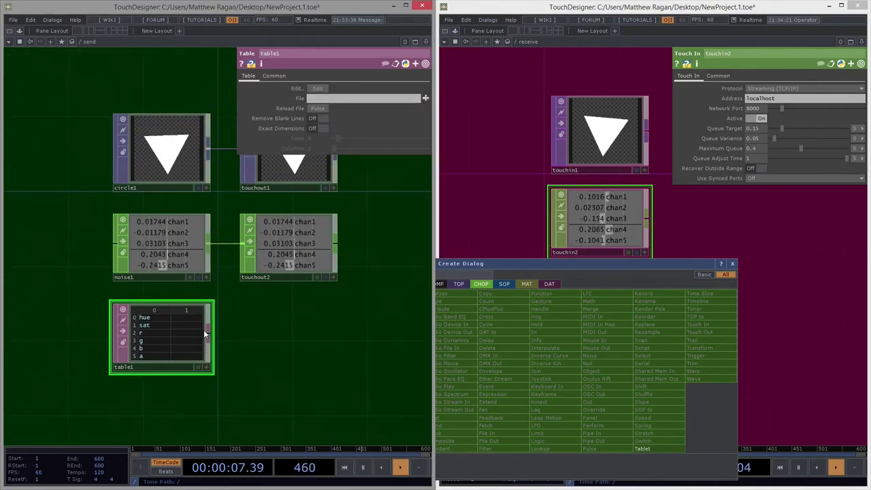
Connect a Touch Out DAT to the Table DAT's output in the send component
right_click(204, 332)
type("tou")
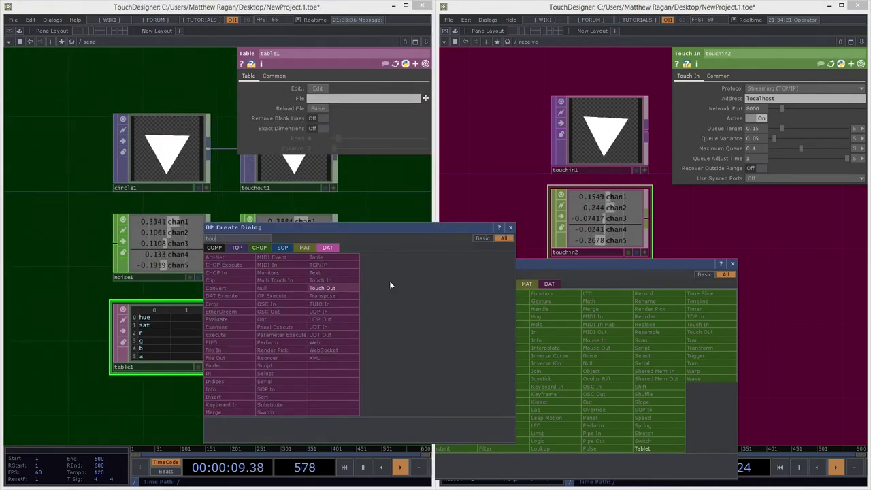
left_click(353, 292)
left_click(290, 337)
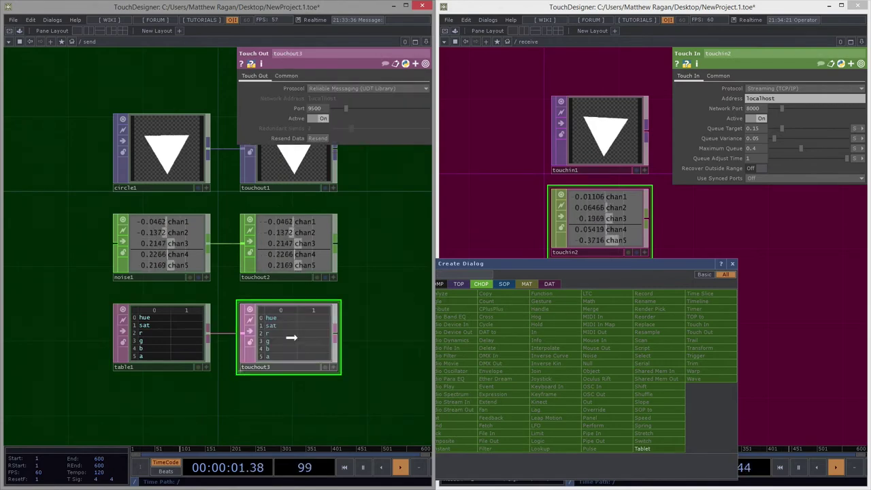
Dismiss the leftover operator dialog and add a Touch In DAT below the Touch In CHOP in the receive component
left_click(513, 224)
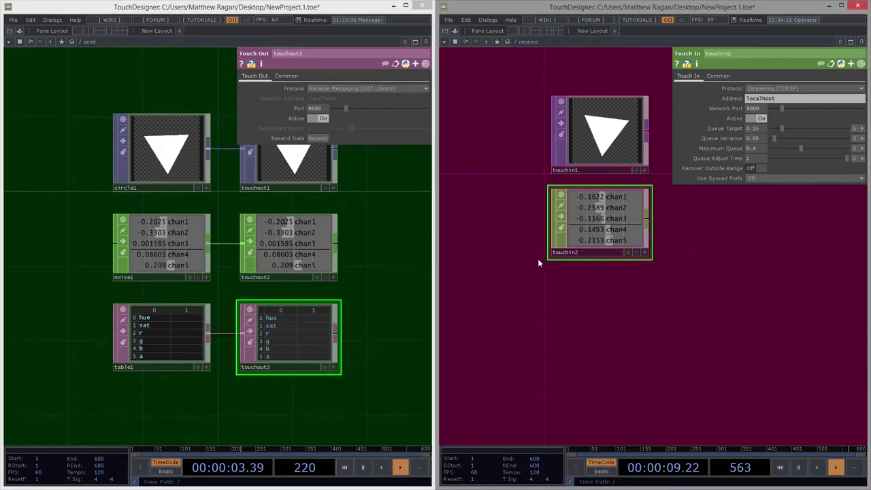
key("Tab")
left_click(565, 284)
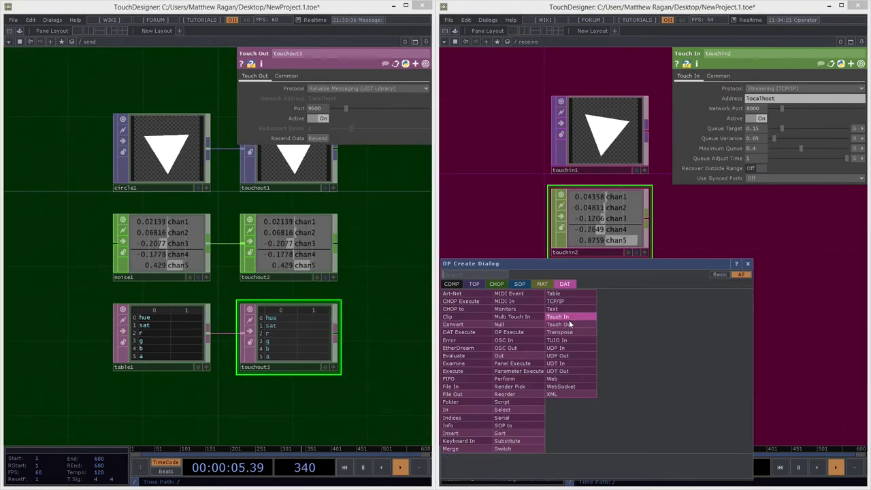
left_click(587, 324)
left_click(603, 311)
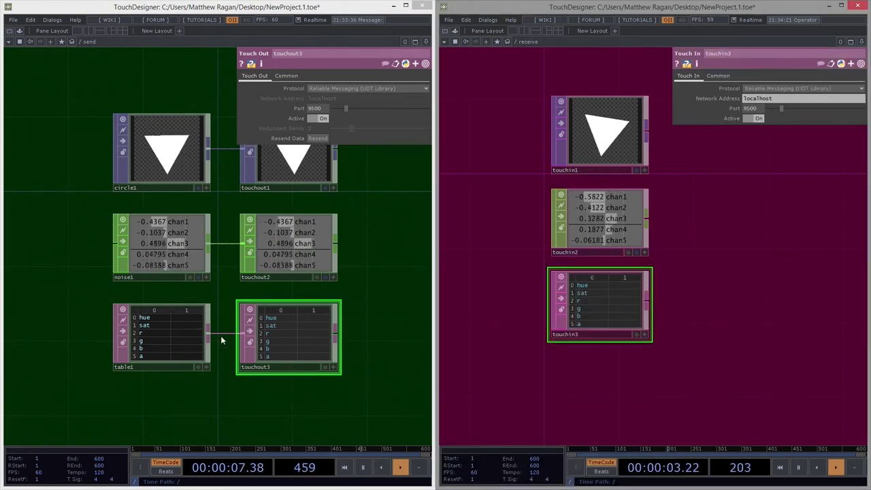
Fill the table's second column with hue 1.0, sat 1.0, r 0.0, g 0.25, b 0.45 and a 1.0
left_click(172, 317)
key("a")
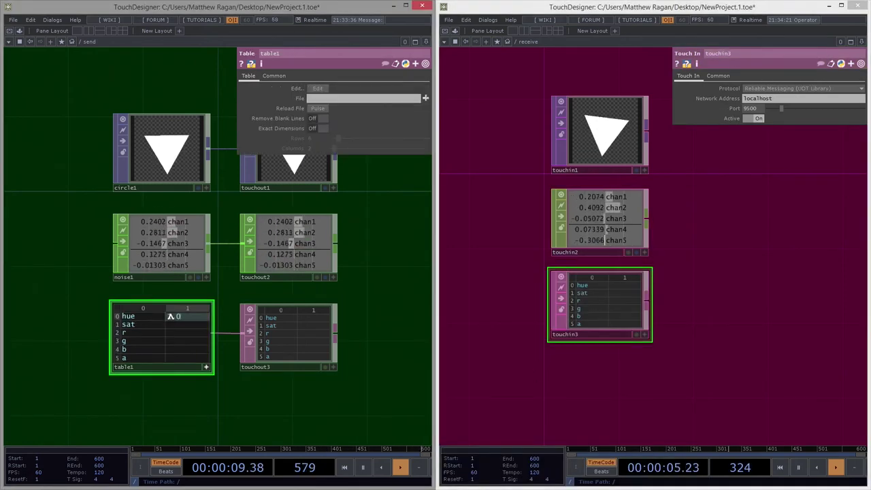
key("Return")
type("1.0")
key("Return")
type("0.0")
key("Return")
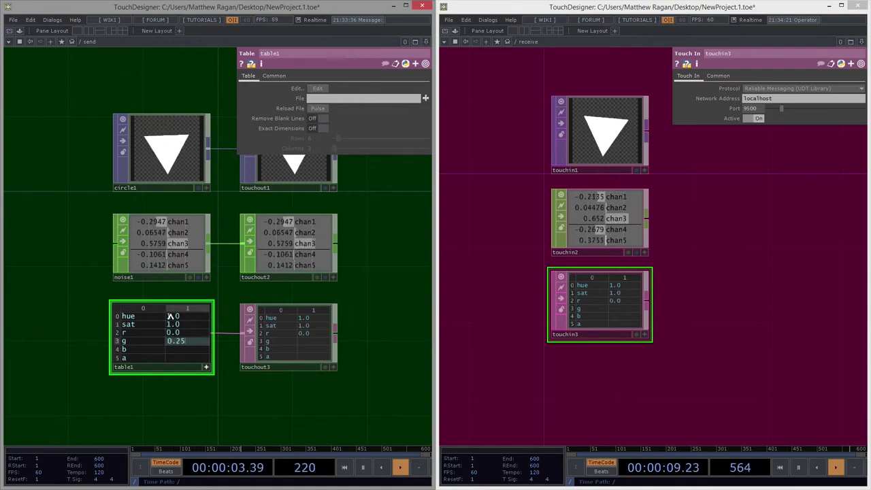
key("Return")
type("0")
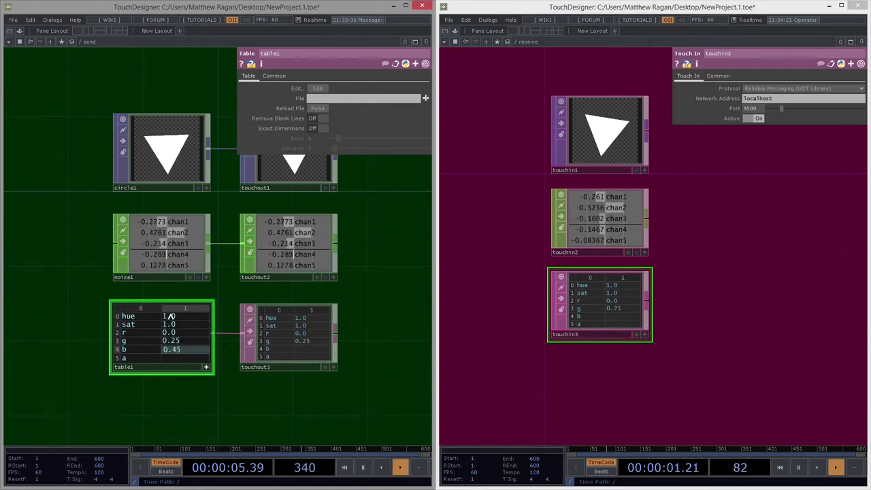
type(".45")
key("Return")
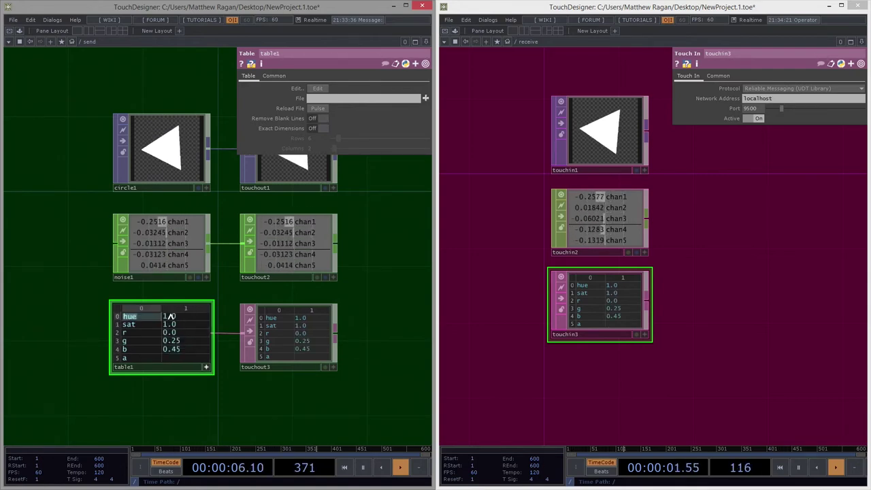
left_click(183, 358)
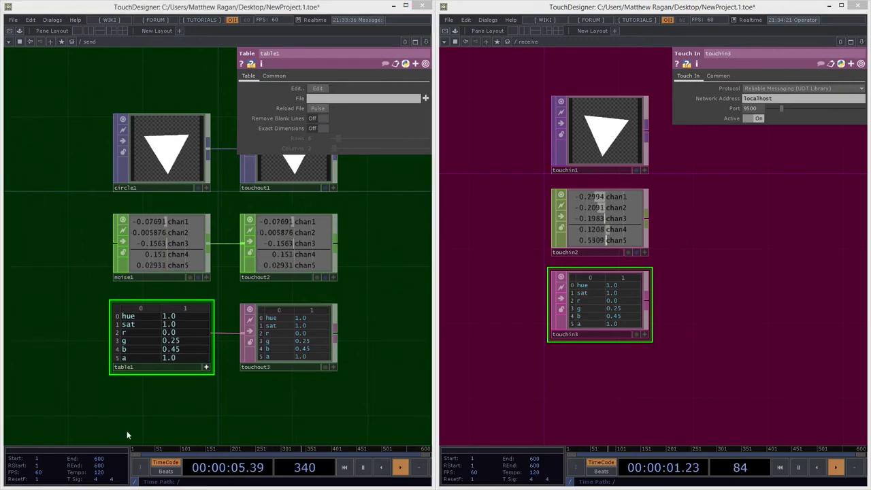
Add an OSC Out CHOP below the Table DAT in the send component and wire the Noise CHOP into it
scroll(238, 354, "down", 2)
left_click(212, 336)
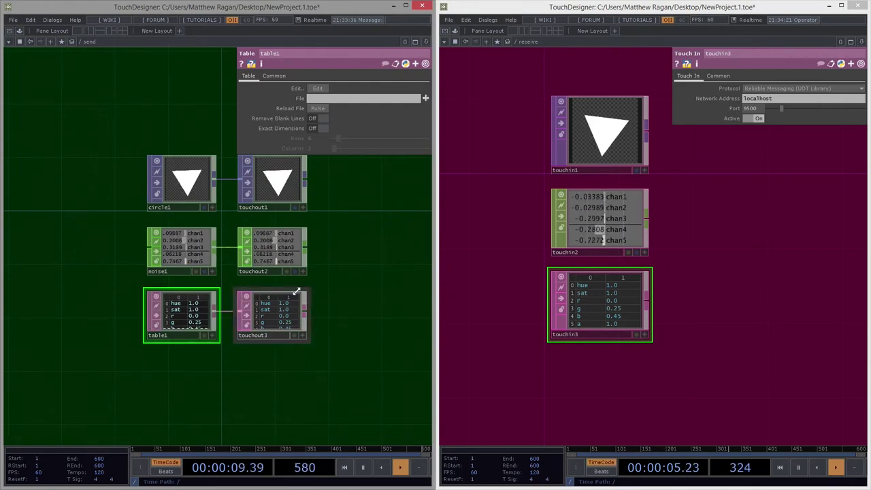
left_click_drag(229, 356, 232, 304)
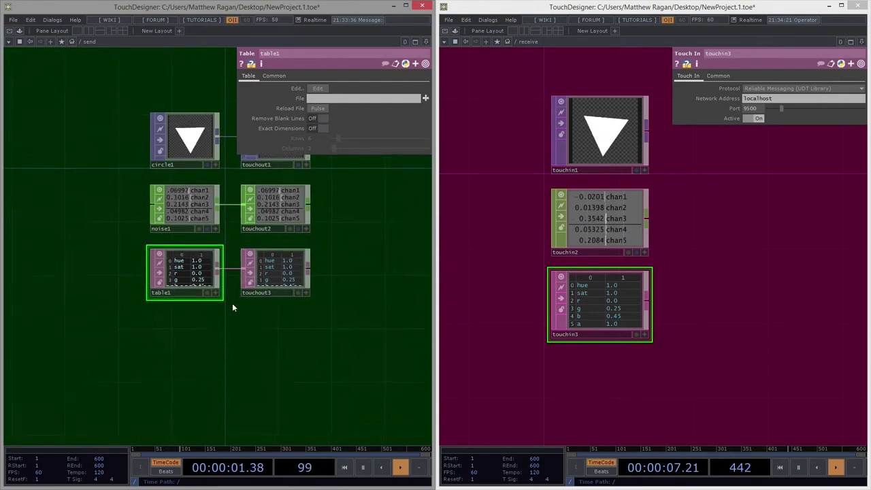
scroll(229, 332, "up", 2)
key("Tab")
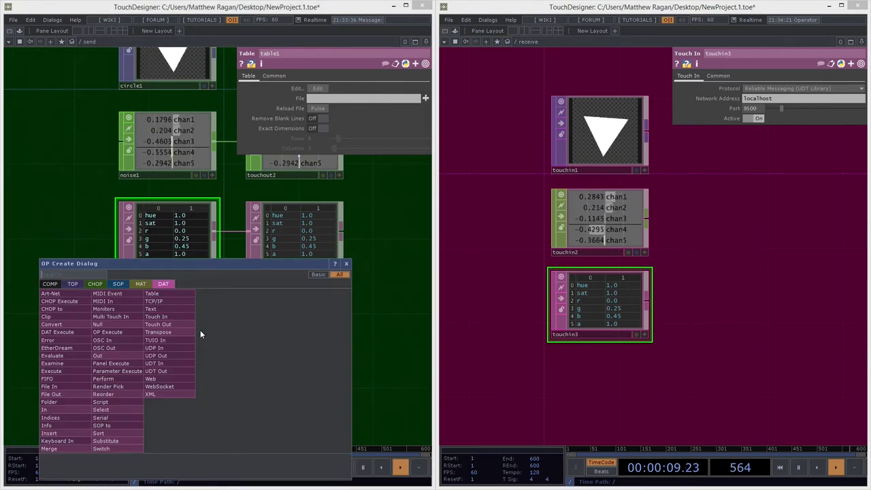
key("Tab")
key("Tab")
key("Tab")
type("osc")
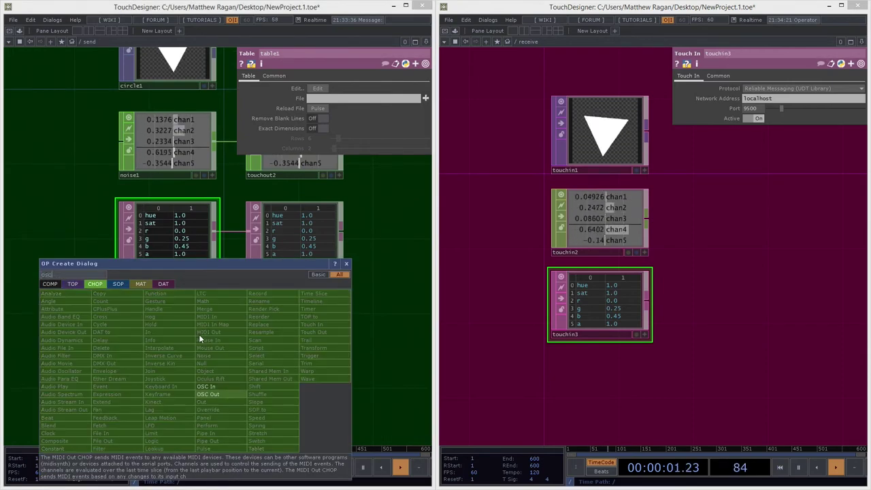
left_click(208, 394)
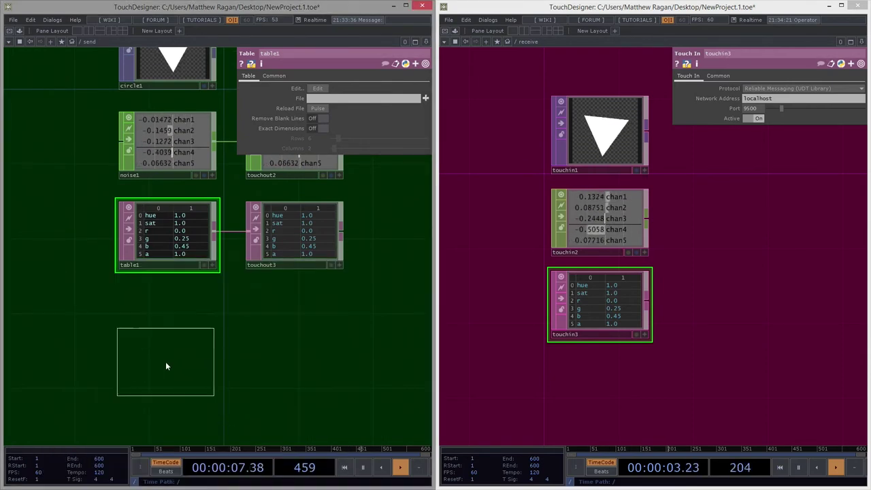
left_click(167, 362)
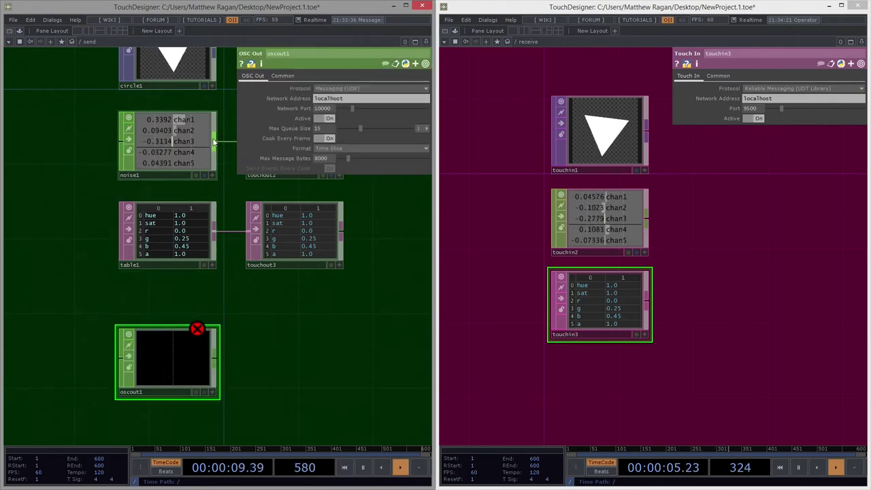
left_click_drag(215, 142, 120, 355)
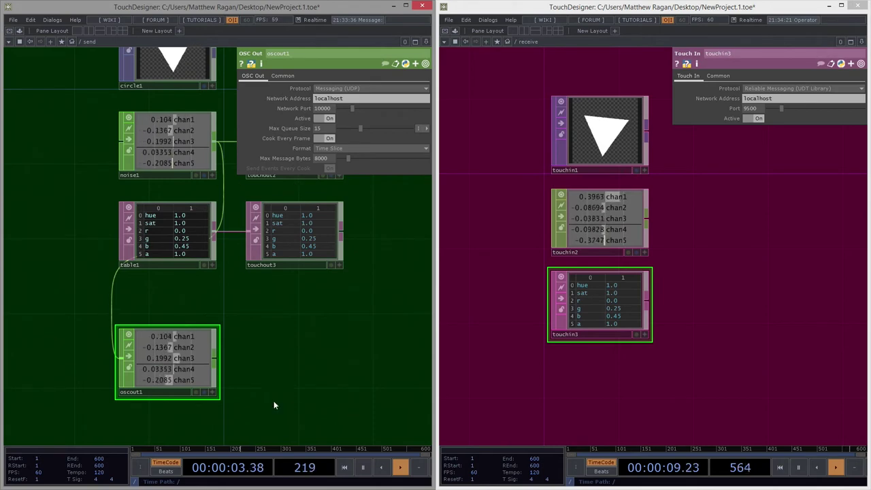
Set the OSC Out CHOP's network port to 1212
left_click_drag(554, 402, 528, 295)
left_click(335, 110)
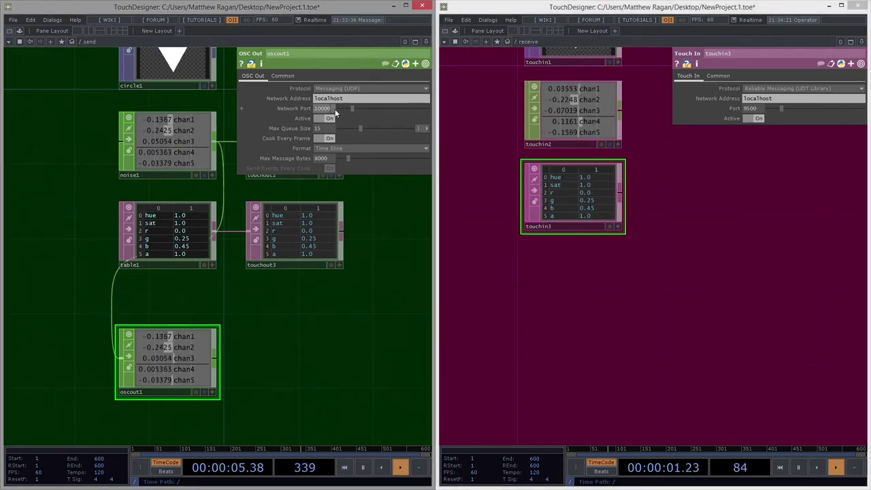
type("1212")
key("Return")
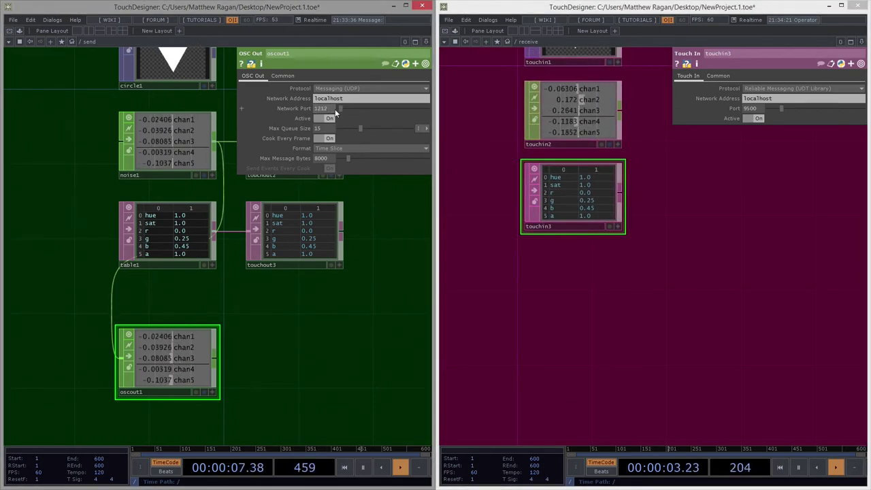
Add an OSC In CHOP below the Touch In DAT in the receive component
double_click(574, 316)
type("osc in")
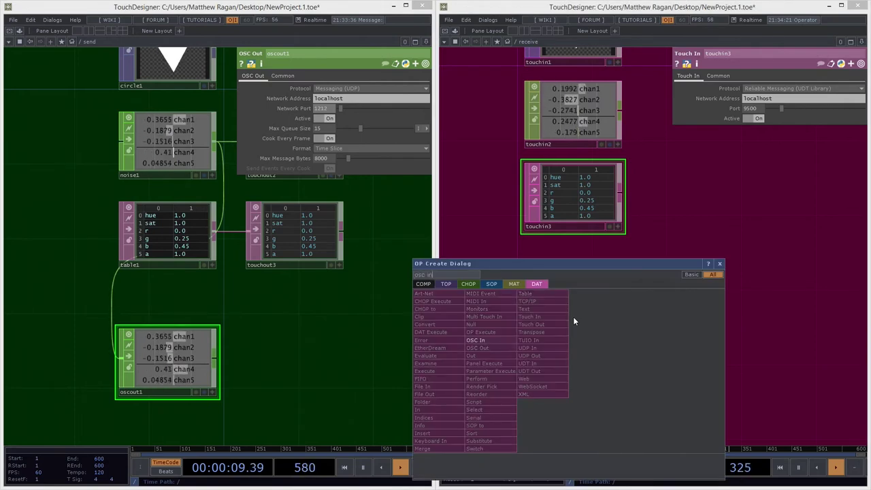
left_click(473, 286)
key("Return")
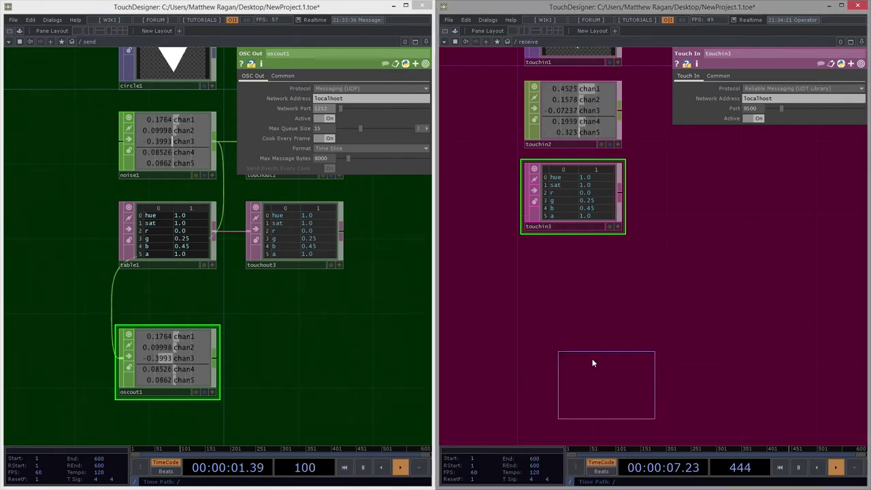
left_click(575, 304)
Set the OSC In CHOP's network port to 1212 and move the operator slightly closer to the Touch In DAT
left_click(756, 108)
type("1212")
key("Return")
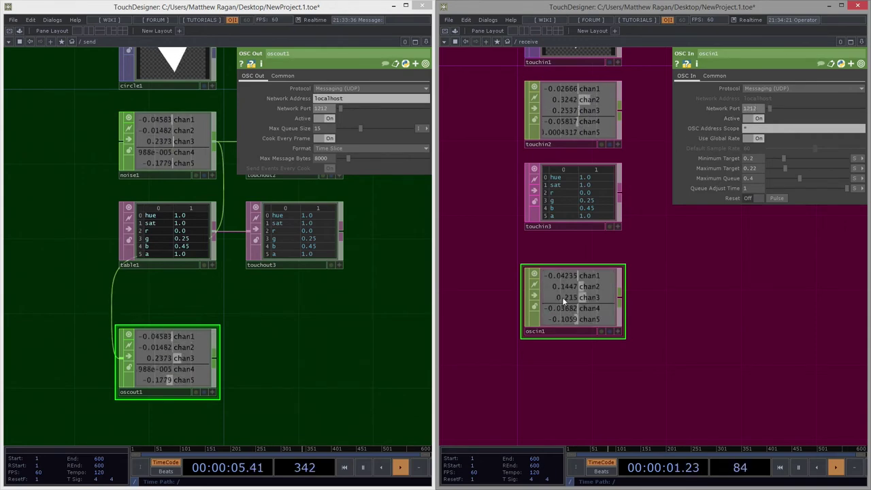
left_click_drag(562, 300, 562, 284)
Add a Text DAT below and to the left of the OSC Out CHOP in the send component
left_click_drag(317, 337, 328, 255)
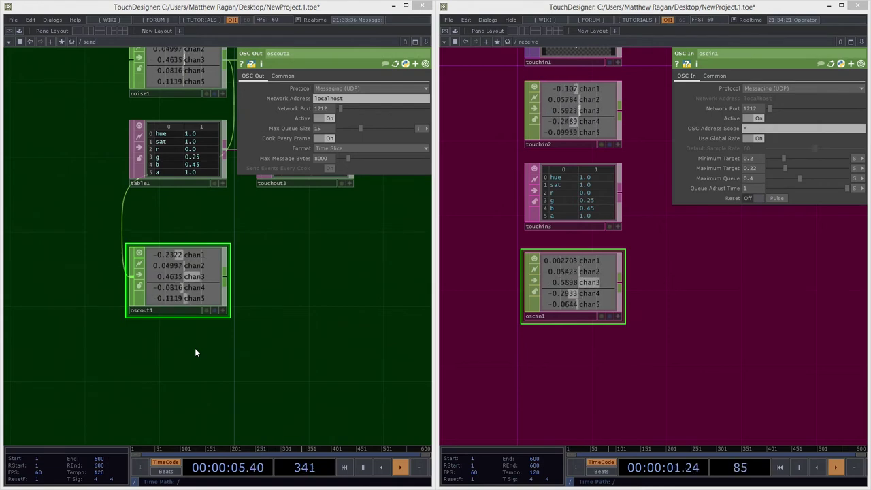
left_click_drag(195, 349, 196, 324)
key("Tab")
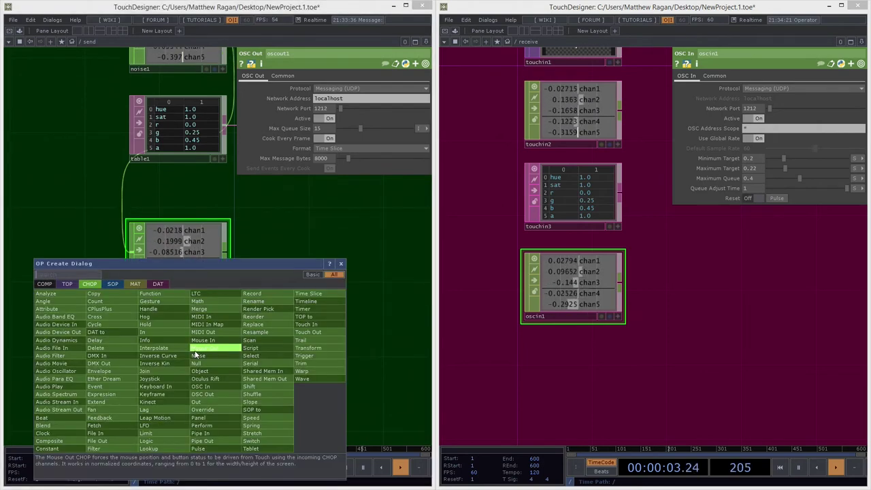
key("Tab")
key("Tab")
key("Tab")
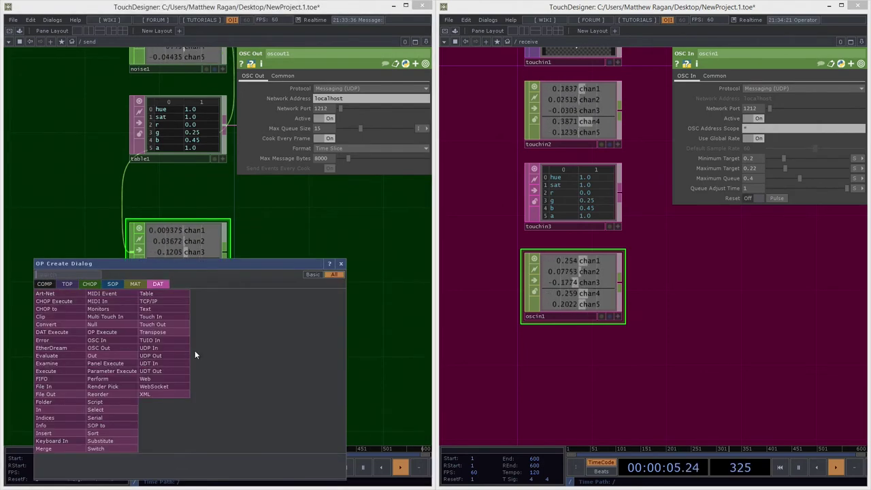
type("text")
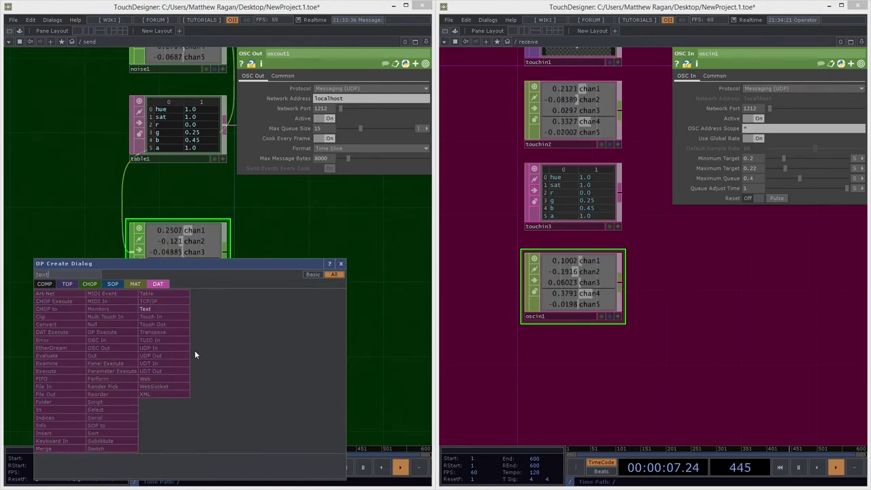
left_click(163, 309)
left_click(70, 354)
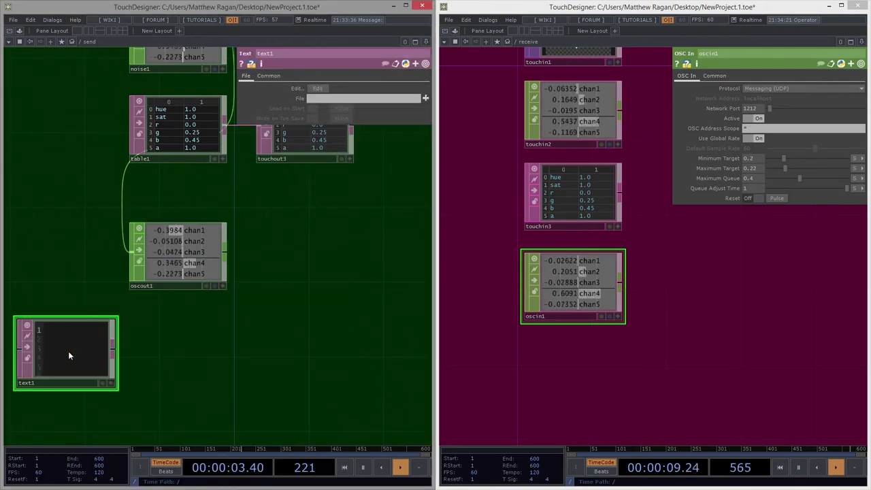
Add an OSC Out DAT beside the Text DAT in the send component
key("Tab")
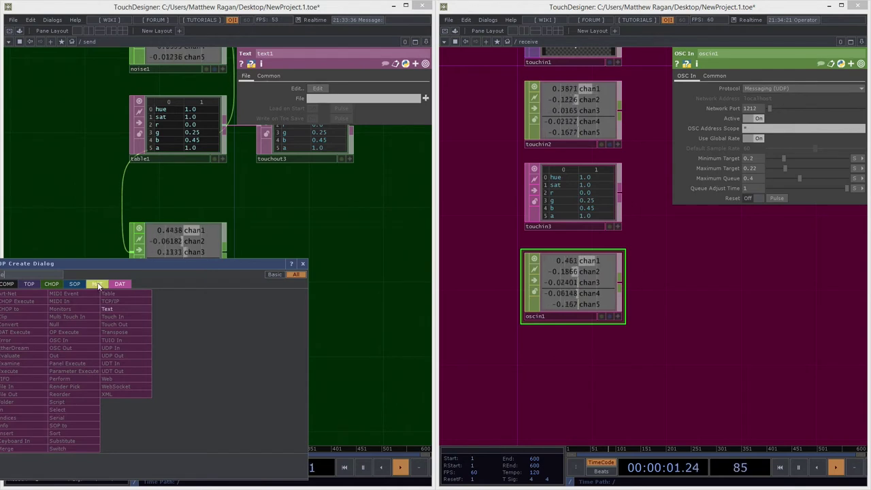
left_click_drag(97, 264, 121, 258)
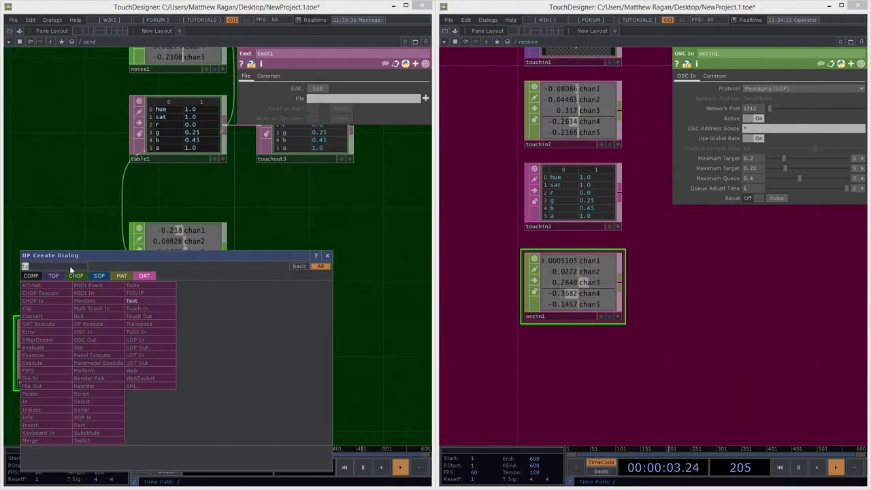
type("oisc")
key("BackSpace")
key("BackSpace")
key("BackSpace")
type("sc ")
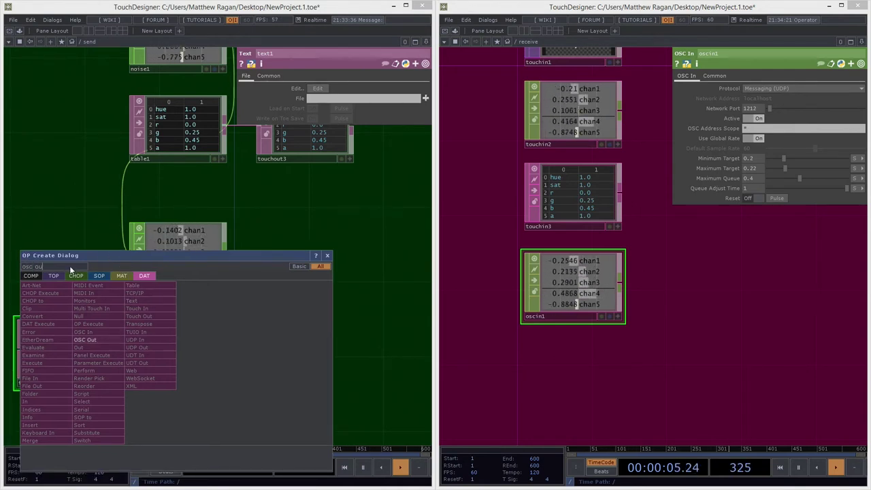
type(" ou")
left_click(85, 340)
left_click(186, 352)
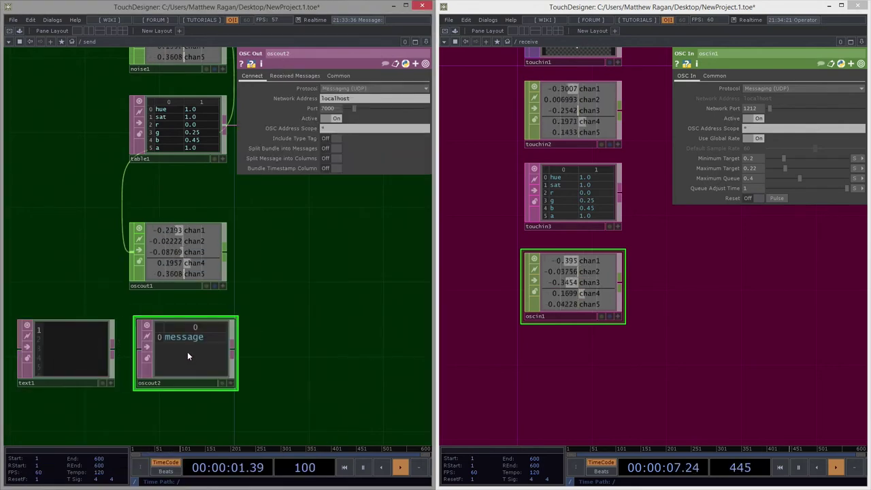
Add an OSC In DAT below the OSC In CHOP in the receive component
left_click_drag(567, 384, 571, 353)
key("Tab")
key("Tab")
key("Tab")
key("Tab")
type("osc")
left_click(472, 340)
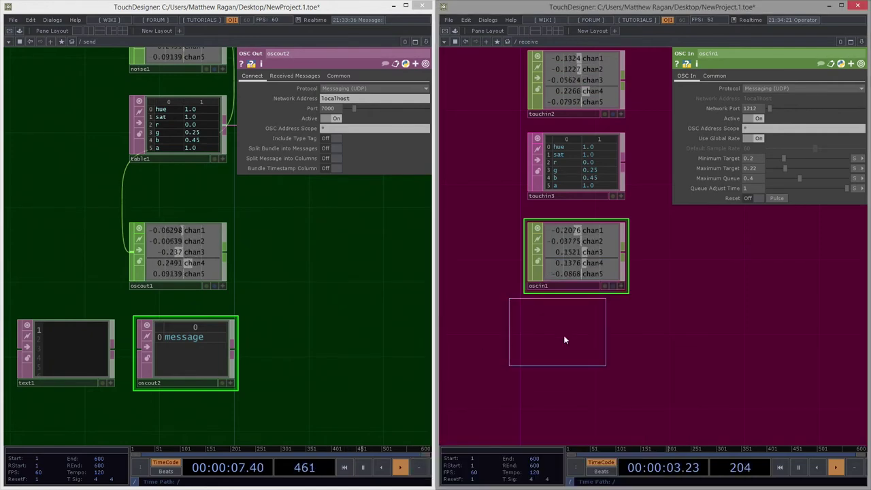
left_click(575, 352)
Write a script in the Text DAT with msg = ['Hello World'] and op('oscout2').sendOSC( '/' , msg )
scroll(82, 248, "up", 3)
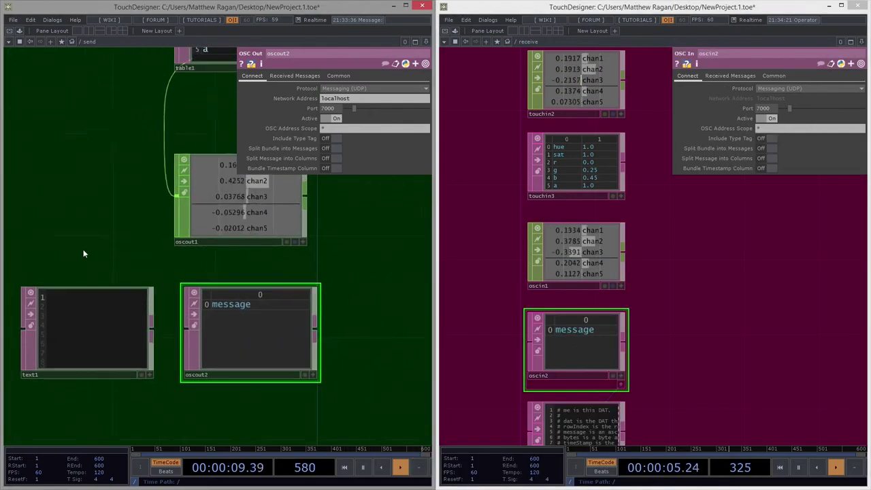
left_click(150, 324)
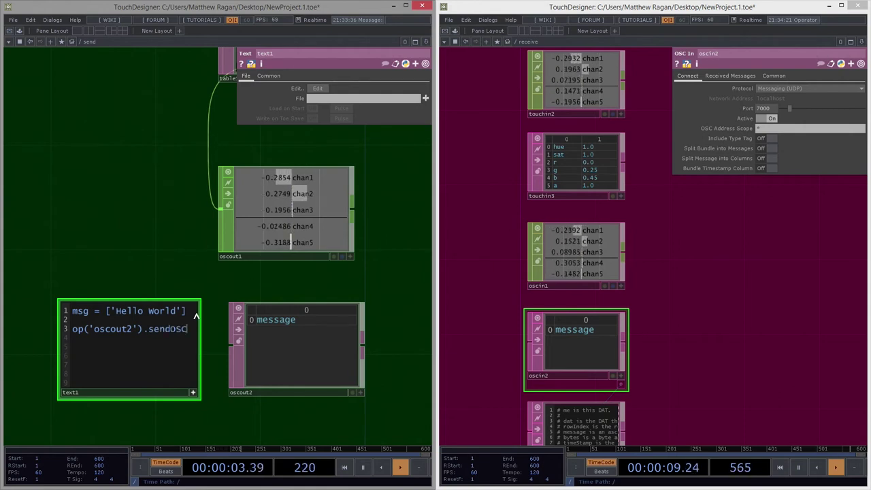
type("()'/")
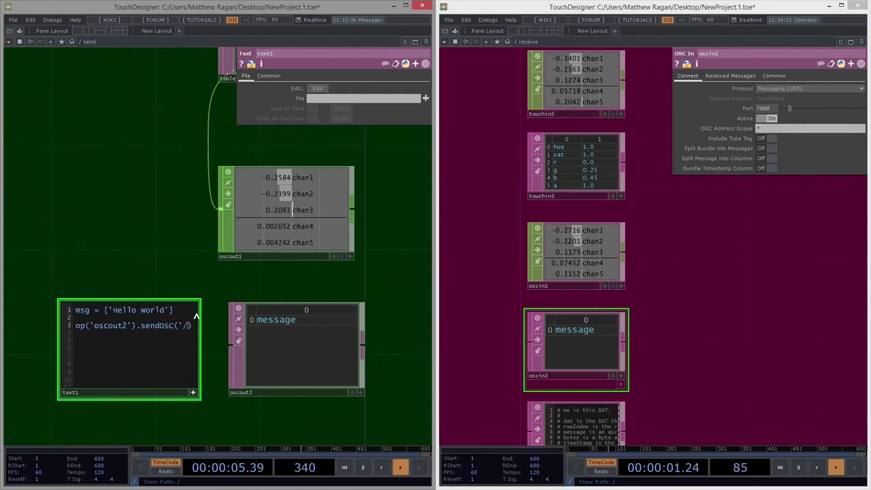
type("'")
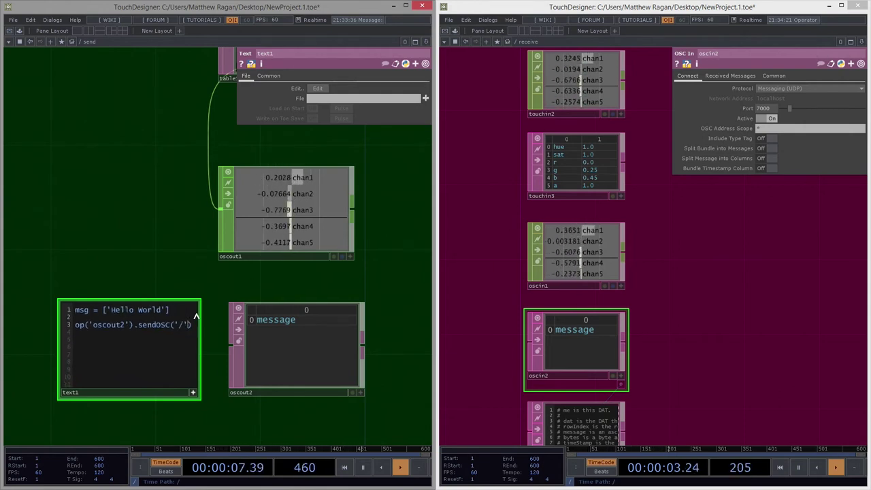
type(" , msg")
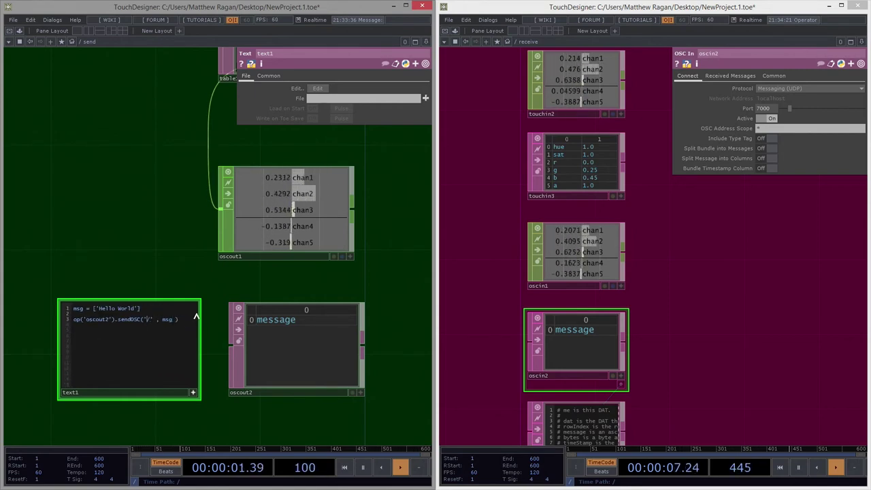
Run the Text DAT's script to send the OSC message and inspect the OSC In DAT in the receive component
scroll(163, 335, "up", 3)
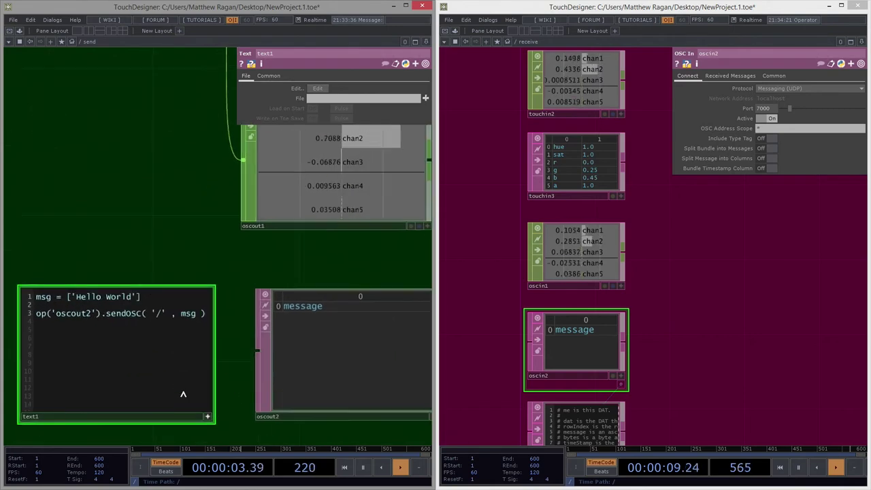
right_click(169, 364)
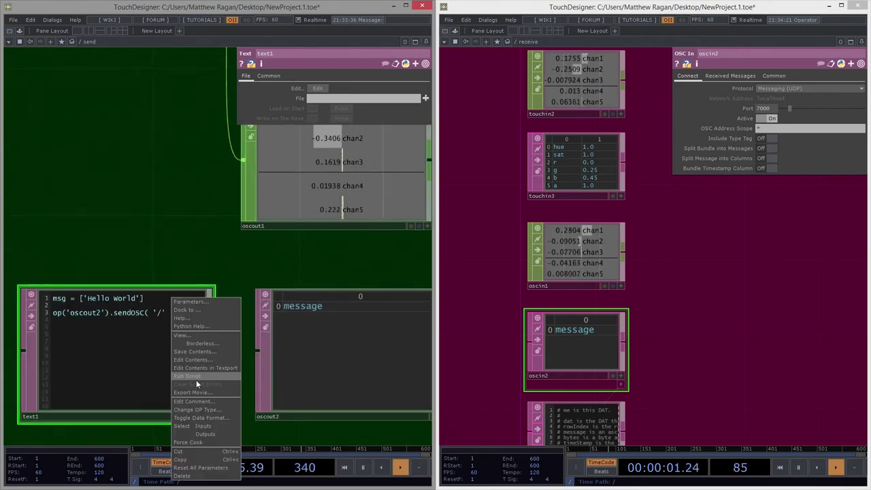
left_click(196, 378)
scroll(596, 349, "up", 3)
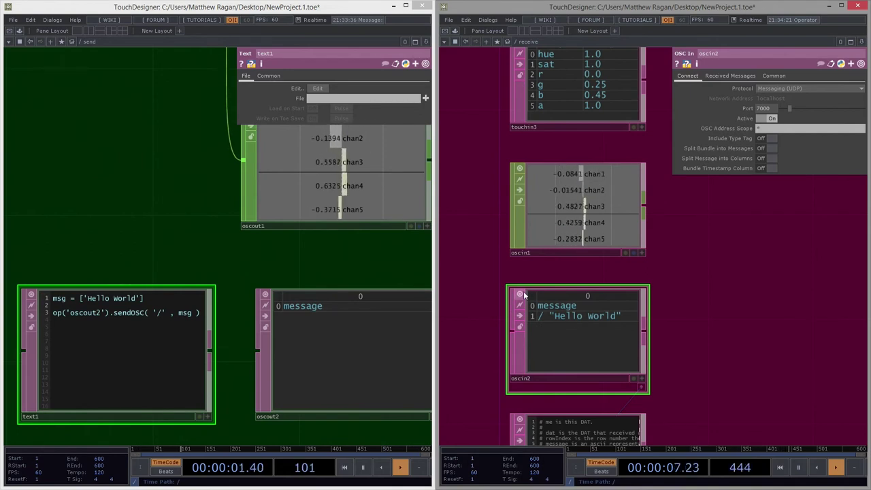
left_click_drag(691, 317, 715, 272)
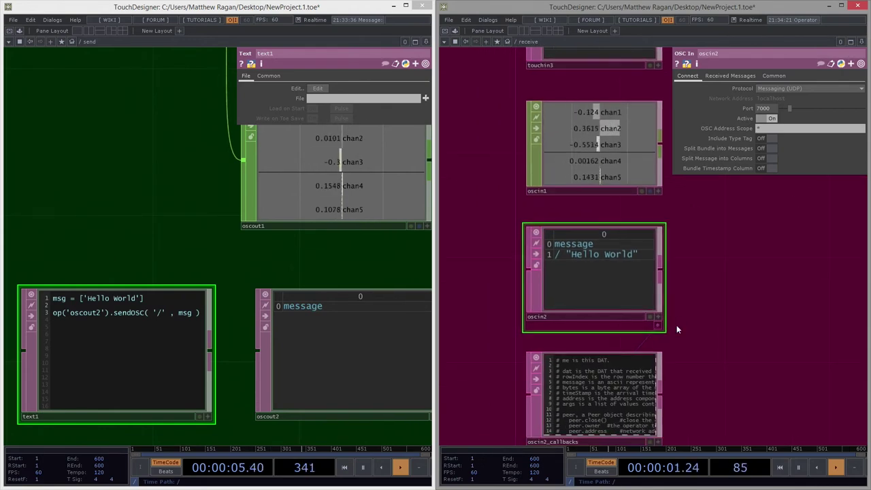
Review the complete send and receive networks, comparing the Touch Out/In and OSC Out/In operator pairs
scroll(165, 175, "down", 5)
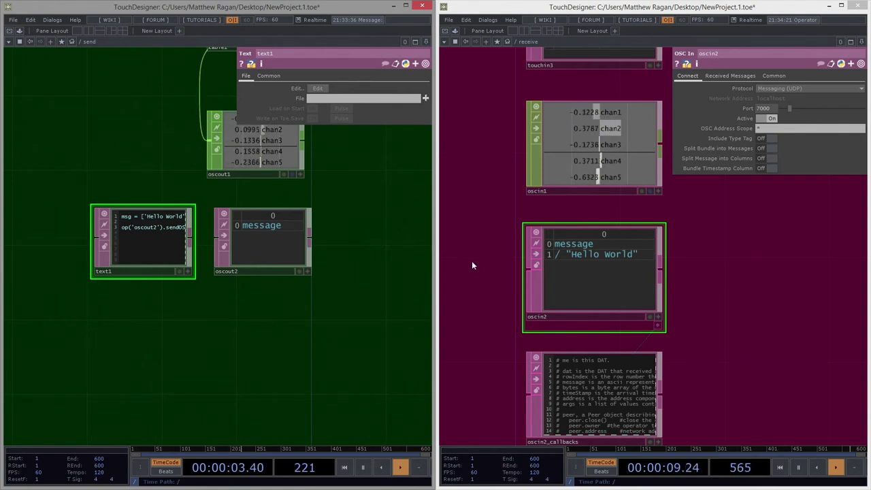
left_click_drag(369, 281, 393, 359)
middle_click_drag(363, 300, 365, 250)
left_click_drag(366, 254, 248, 331)
left_click_drag(750, 254, 733, 278)
scroll(733, 281, "down", 5)
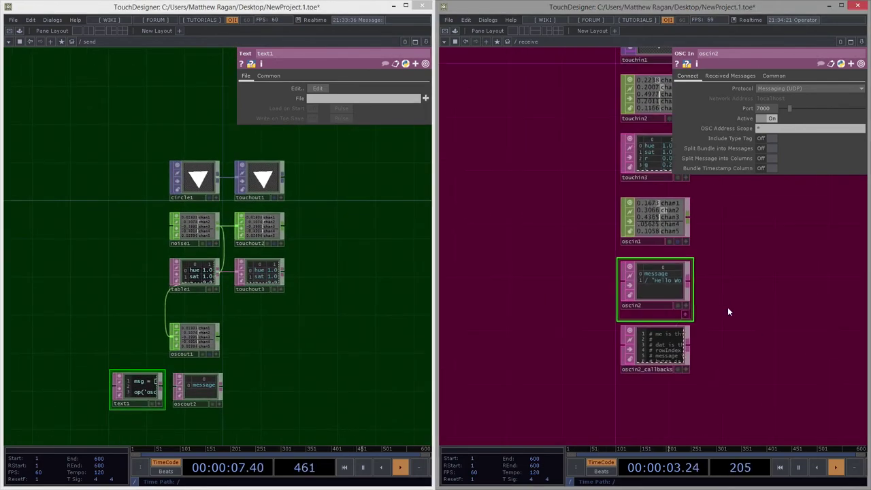
left_click_drag(672, 313, 656, 308)
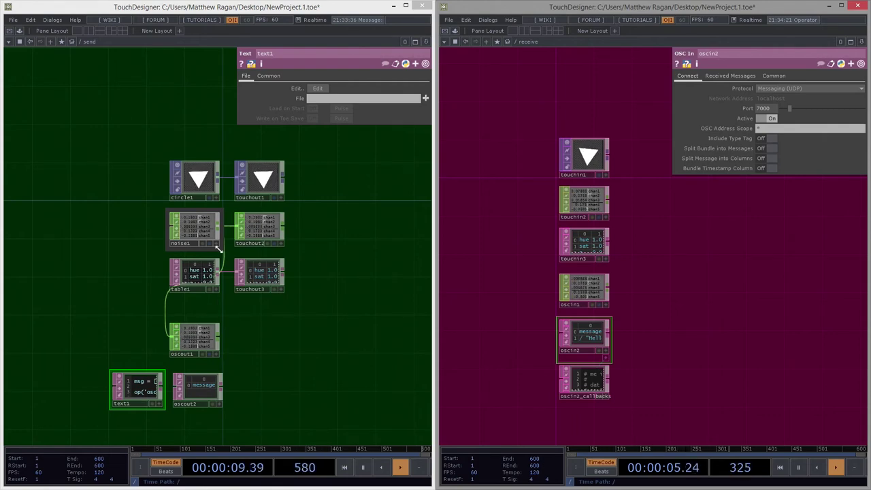
left_click_drag(255, 397, 235, 293)
mouse_move(192, 353)
left_mouse_down()
mouse_move(208, 239)
mouse_move(215, 252)
mouse_move(217, 242)
left_mouse_up()
scroll(210, 203, "up", 2)
scroll(210, 202, "up", 2)
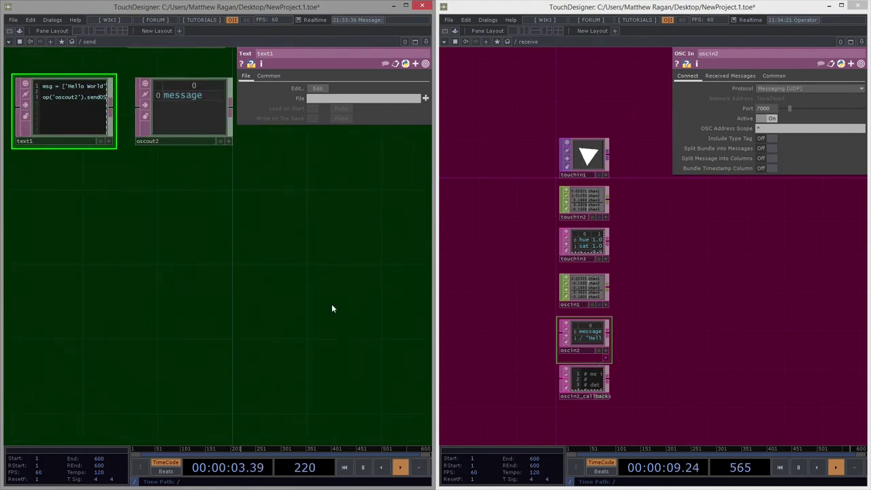
Add a Movie File In TOP below the Text DAT in the send component
left_click_drag(659, 250, 671, 77)
left_click_drag(595, 250, 565, 171)
scroll(580, 205, "up", 2)
scroll(581, 157, "up", 2)
left_click_drag(244, 254, 326, 238)
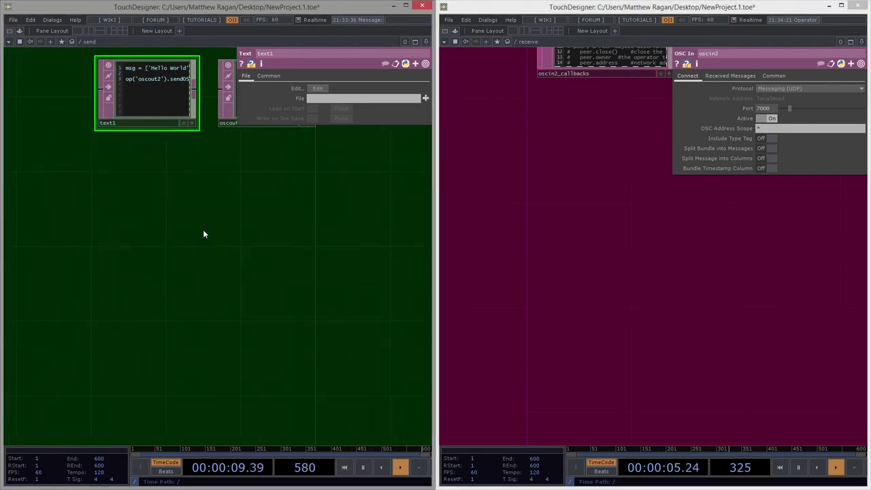
key("Tab")
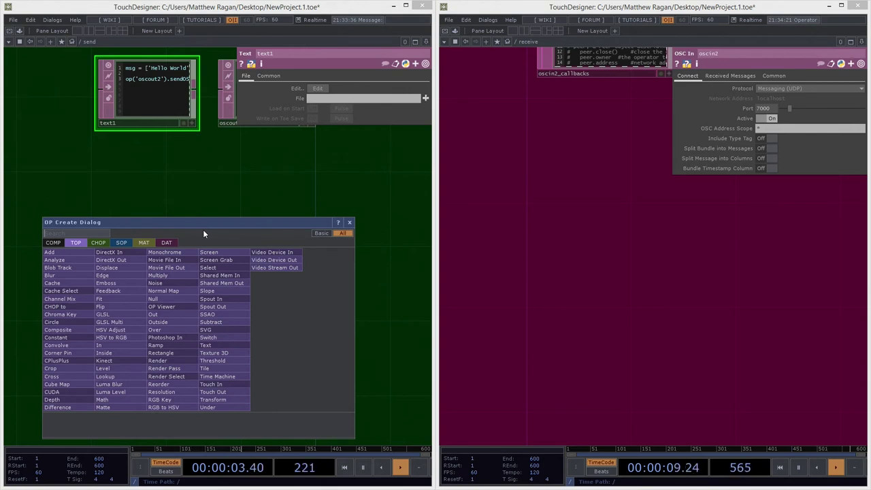
type("movi")
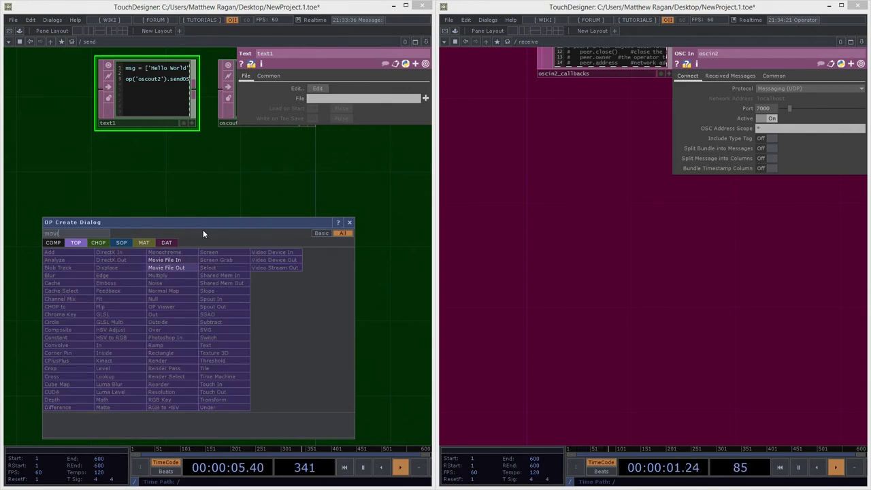
left_click(189, 260)
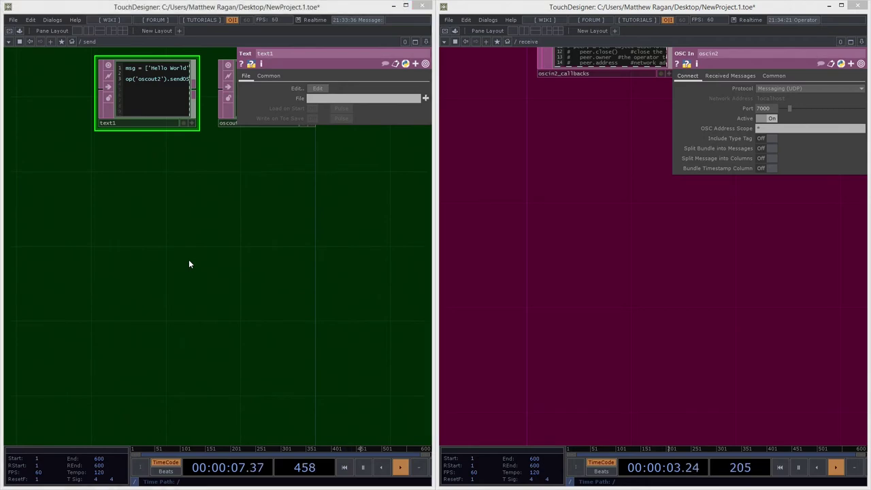
key("Tab")
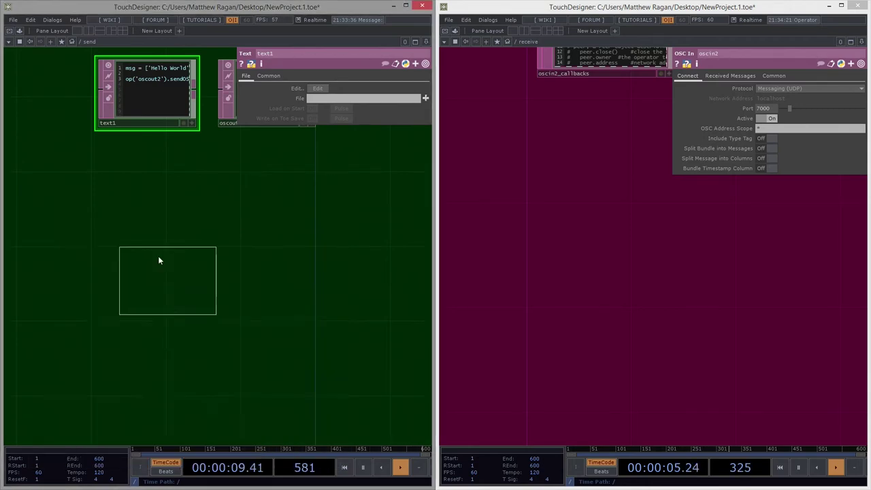
left_click(154, 245)
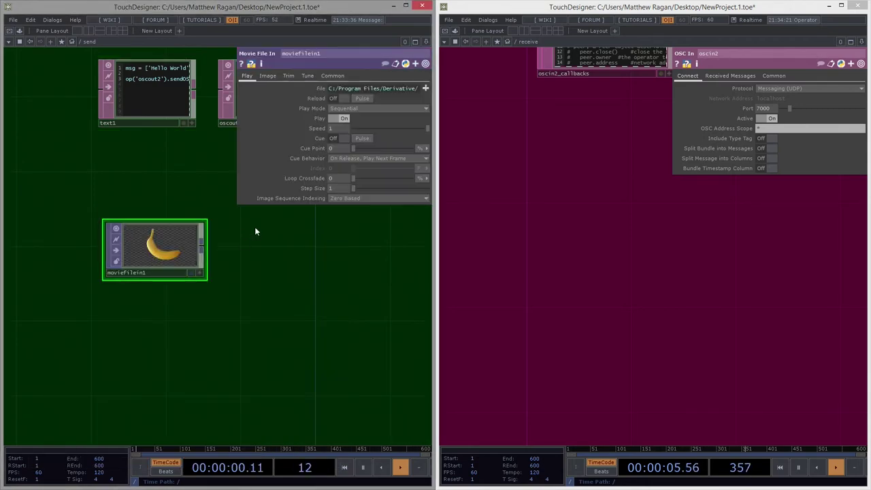
Load Count.mov from the Samples/Map folder into the Movie File In TOP and move the operator slightly lower in the network
left_click(426, 89)
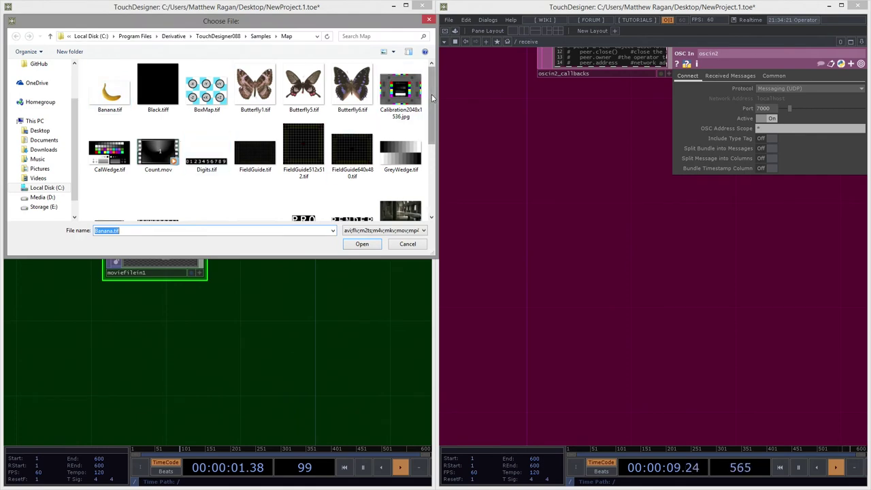
left_click_drag(431, 112, 432, 185)
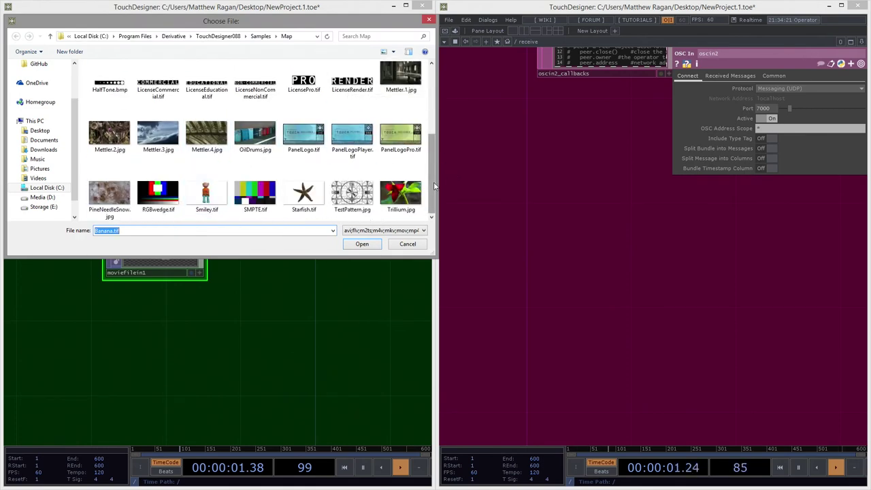
scroll(434, 185, "up", 2)
left_click(158, 102)
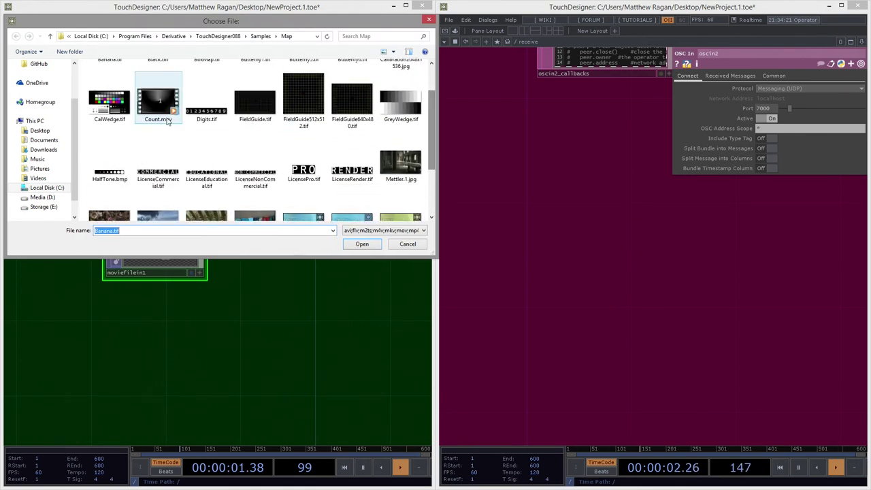
left_click(362, 244)
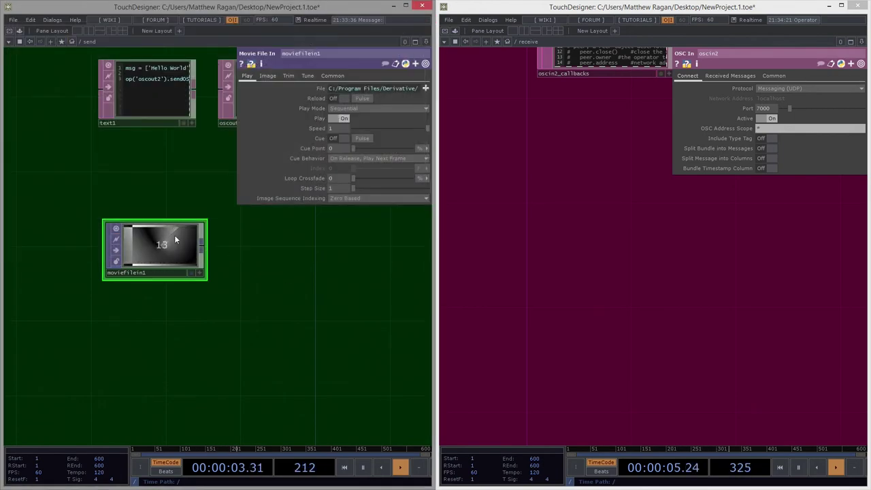
left_click_drag(175, 238, 184, 292)
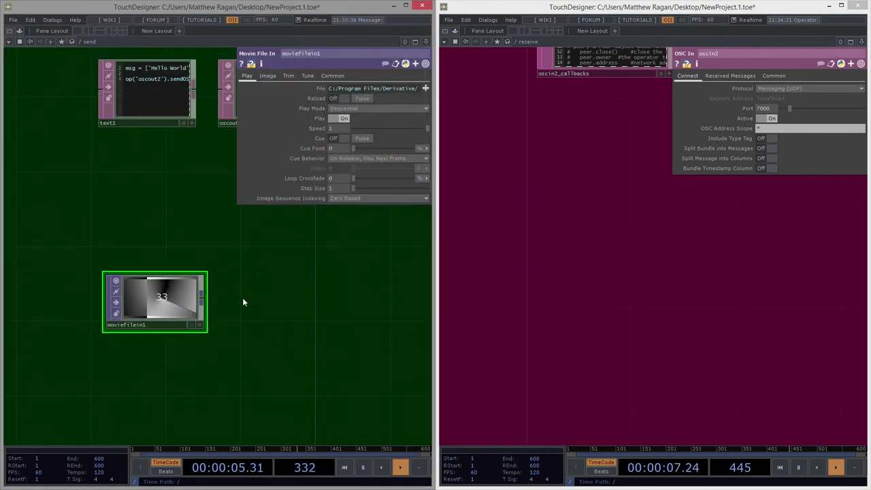
Add a Shared Mem Out TOP fed by the Movie File In TOP and align it level with its source
left_click_drag(593, 243, 576, 309)
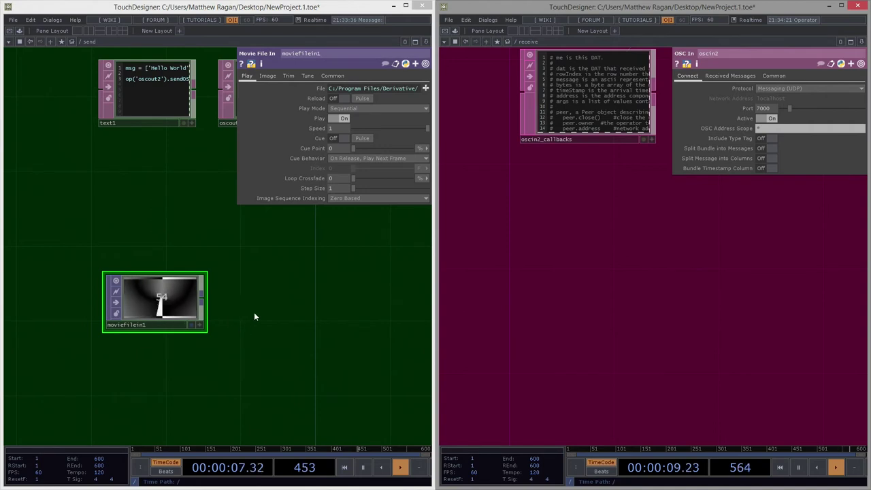
scroll(254, 317, "down", 8)
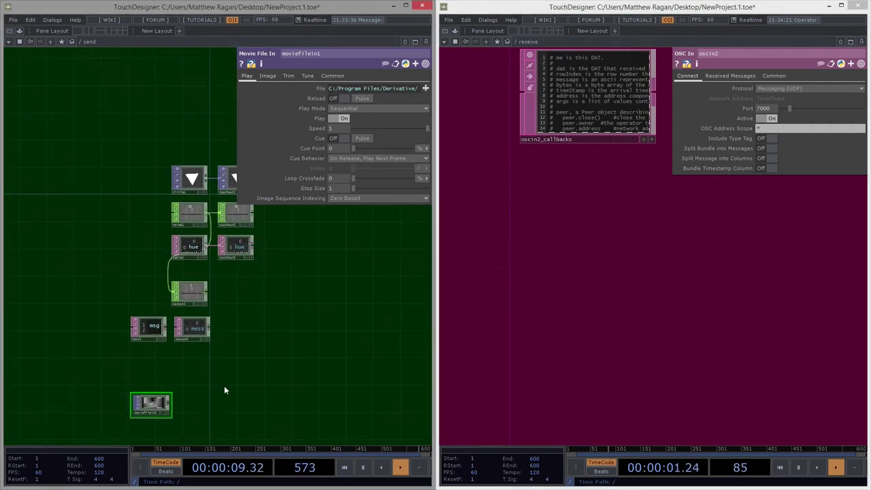
scroll(181, 305, "up", 8)
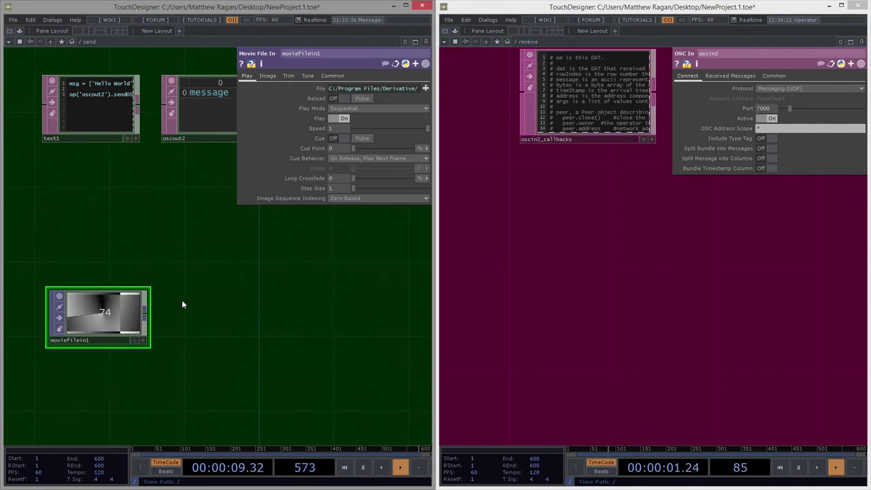
right_click(145, 313)
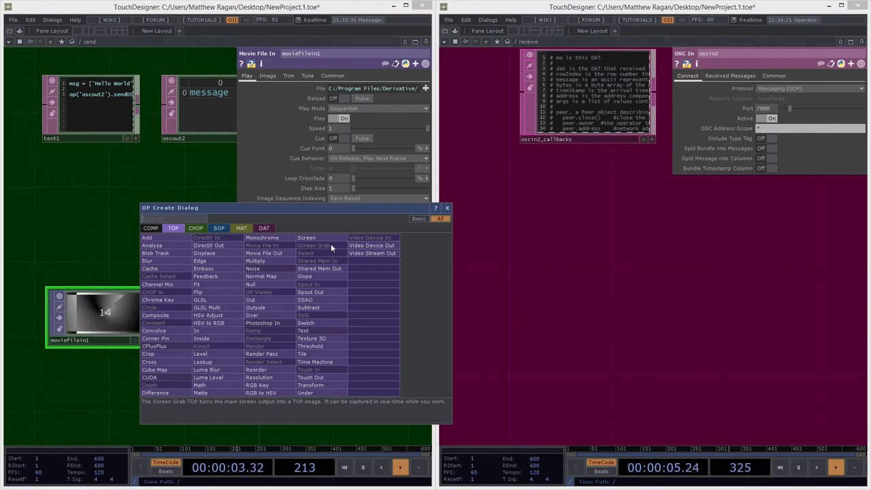
type("sh")
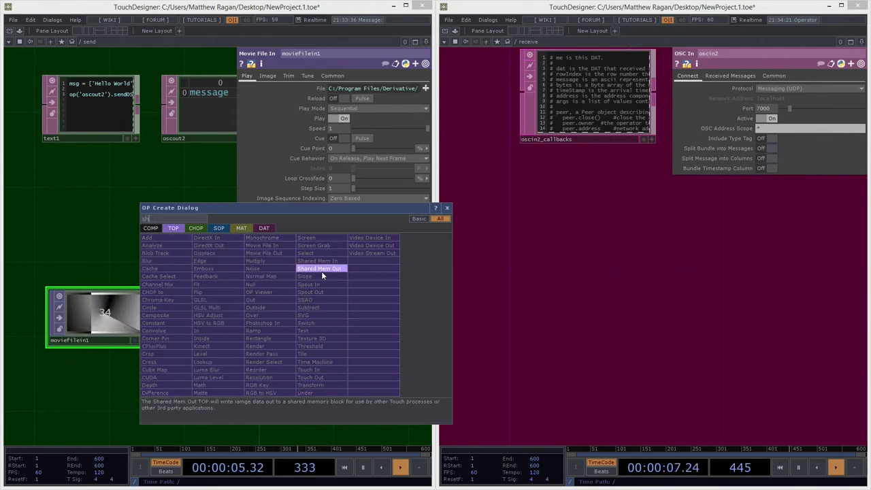
left_click(321, 271)
left_click(316, 327)
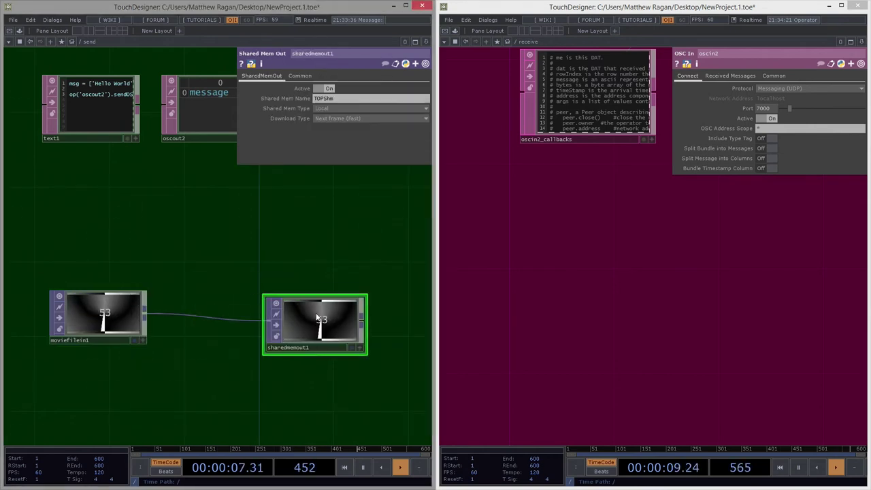
left_click_drag(310, 312, 310, 304)
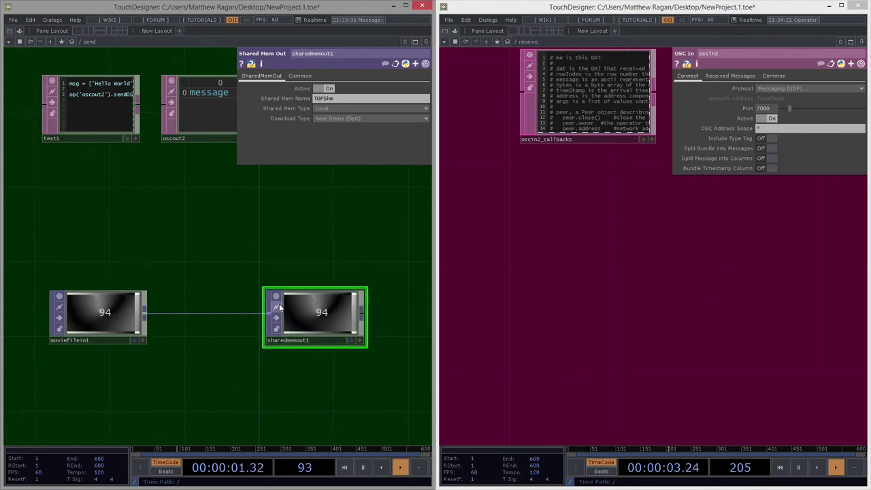
Add a Shared Mem In TOP below the OSC In callbacks DAT in the receive component and align it with the DAT
double_click(559, 313)
left_click(439, 286)
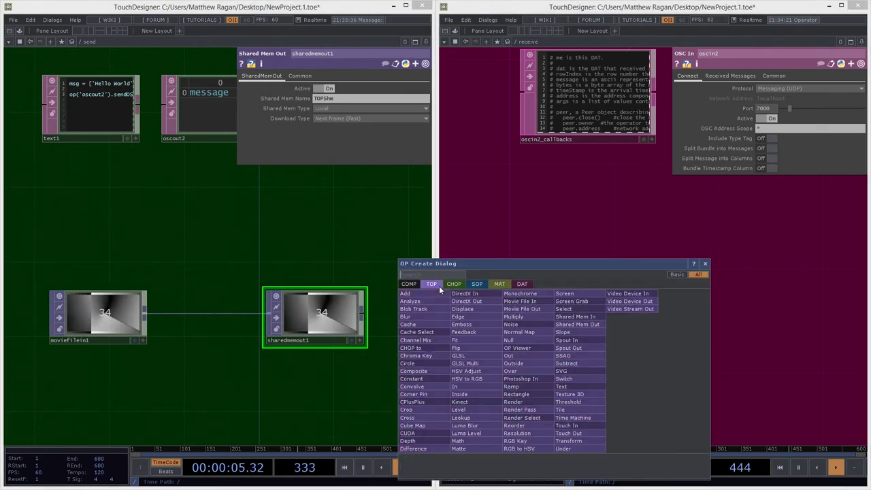
type("sh")
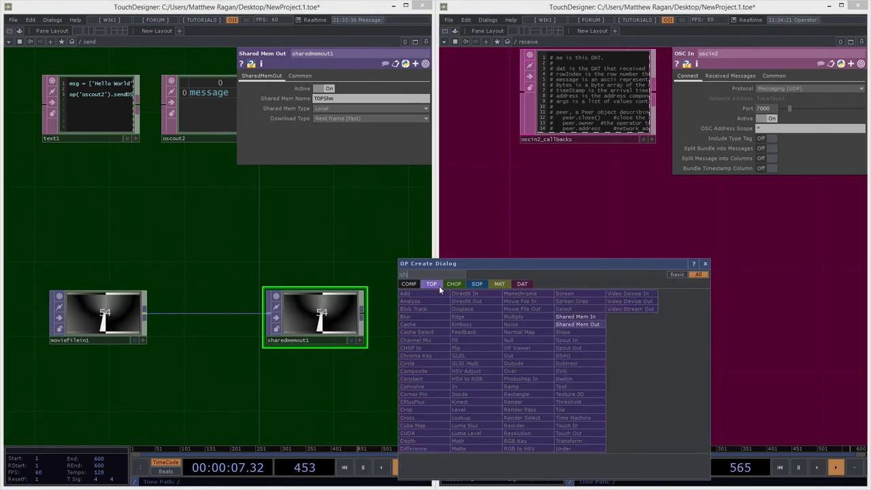
left_click(575, 316)
left_click(597, 315)
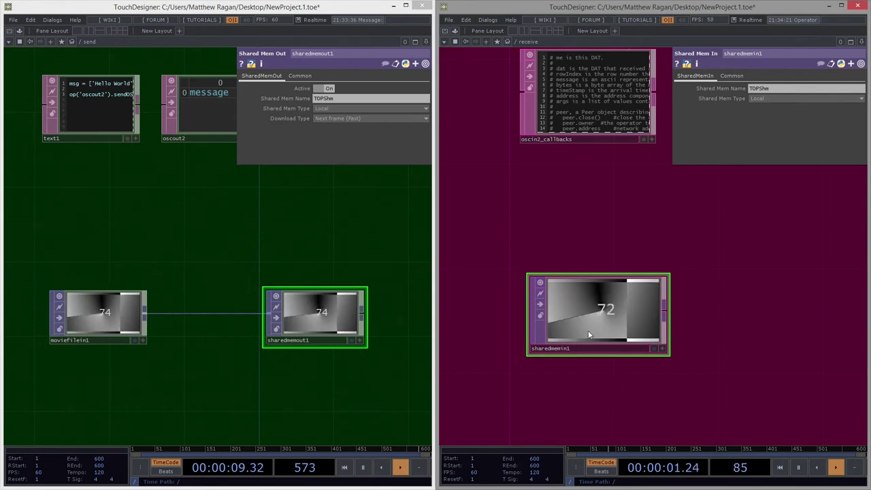
left_click_drag(585, 330, 569, 328)
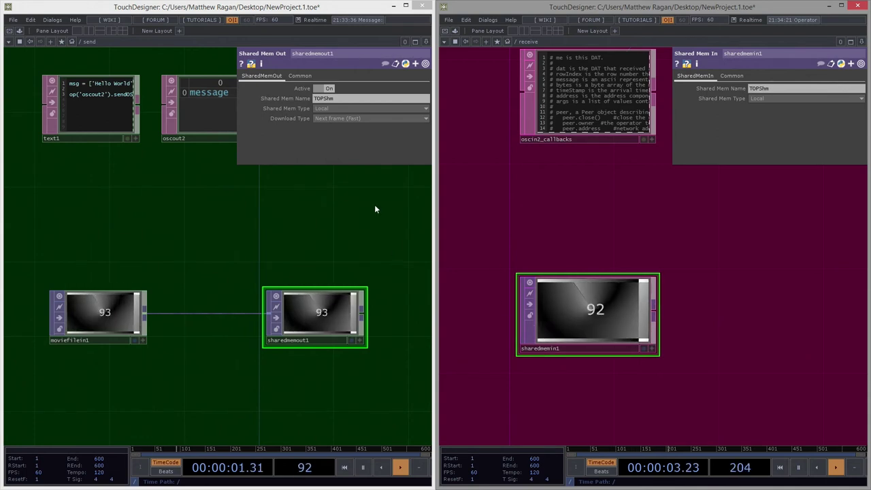
Pause the send timeline to compare the Shared Mem Out and Shared Mem In frames, and resume playback
scroll(350, 255, "down", 3)
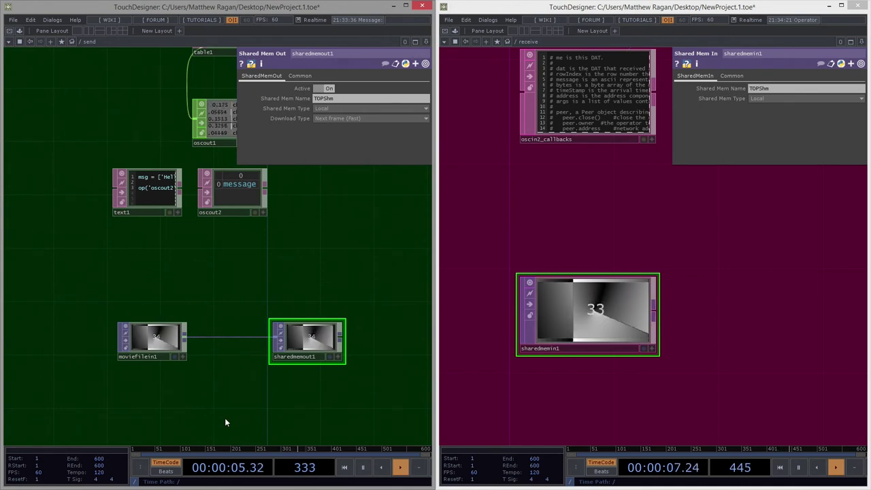
scroll(229, 369, "up", 3)
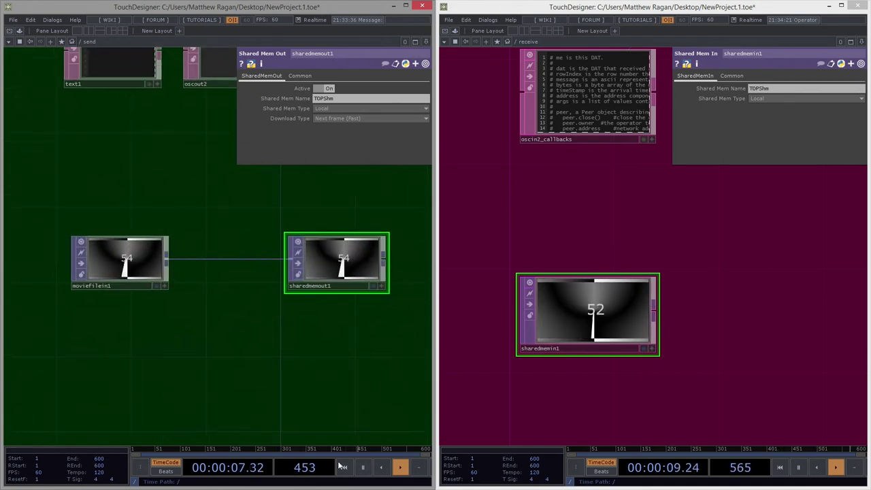
left_click(363, 467)
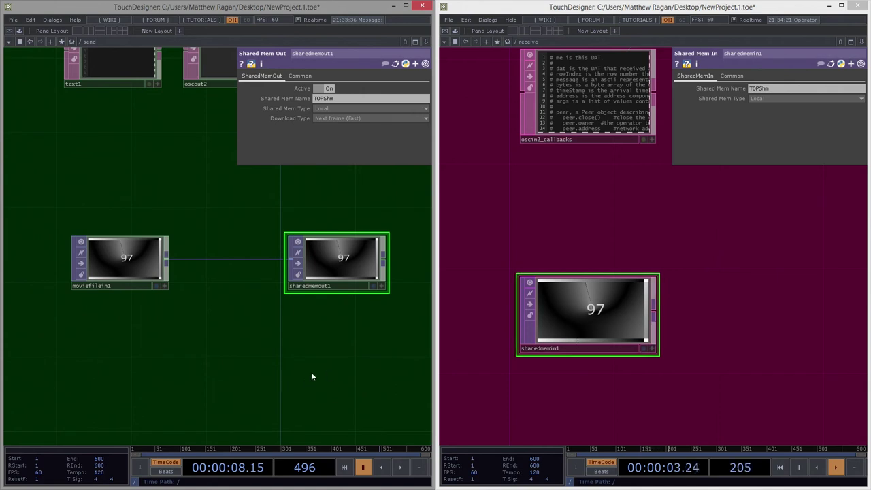
left_click(400, 468)
Connect the Movie File In TOP to the Touch Out TOP in place of the triangle Circle TOP
left_click_drag(329, 299, 301, 422)
scroll(345, 209, "down", 3)
left_click_drag(344, 209, 318, 356)
scroll(317, 357, "down", 3)
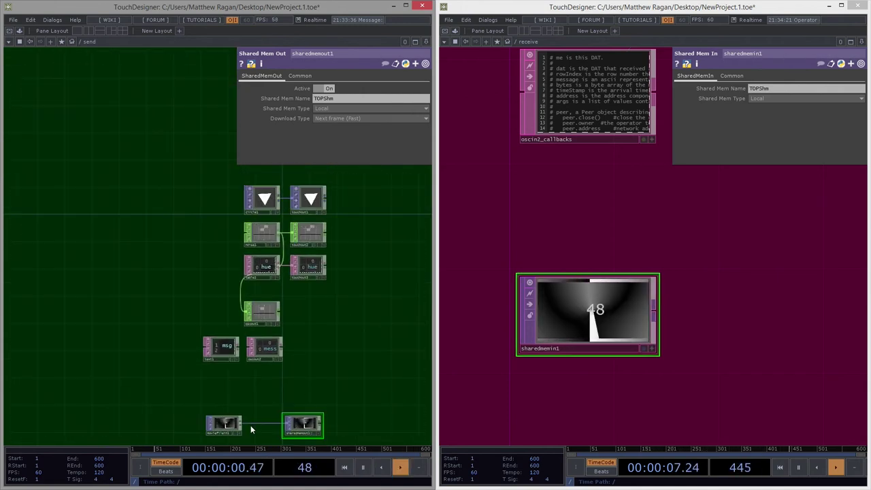
left_click_drag(242, 423, 295, 198)
Compare the movie frames in the Touch Out and Touch In TOPs, pausing and resuming the send timeline
left_click_drag(614, 222, 587, 442)
left_click_drag(669, 252, 660, 380)
left_click_drag(663, 200, 657, 369)
left_click_drag(642, 137, 634, 392)
scroll(604, 232, "up", 3)
scroll(347, 265, "up", 6)
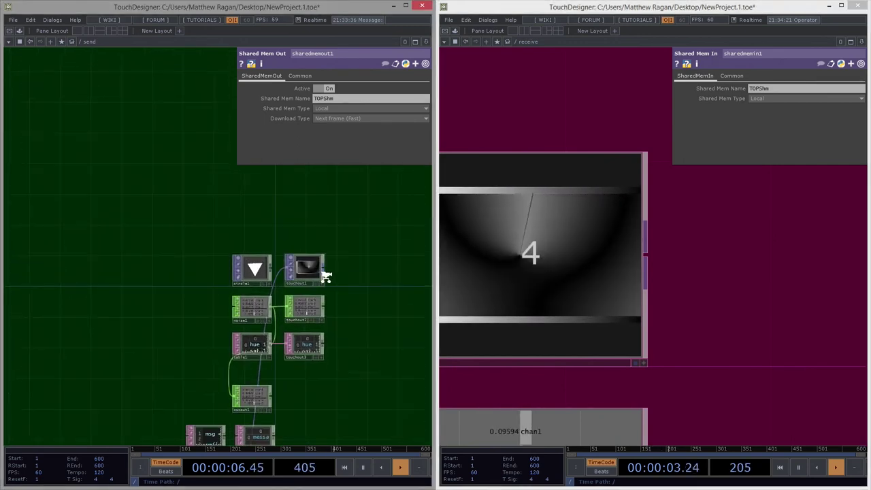
left_click(363, 468)
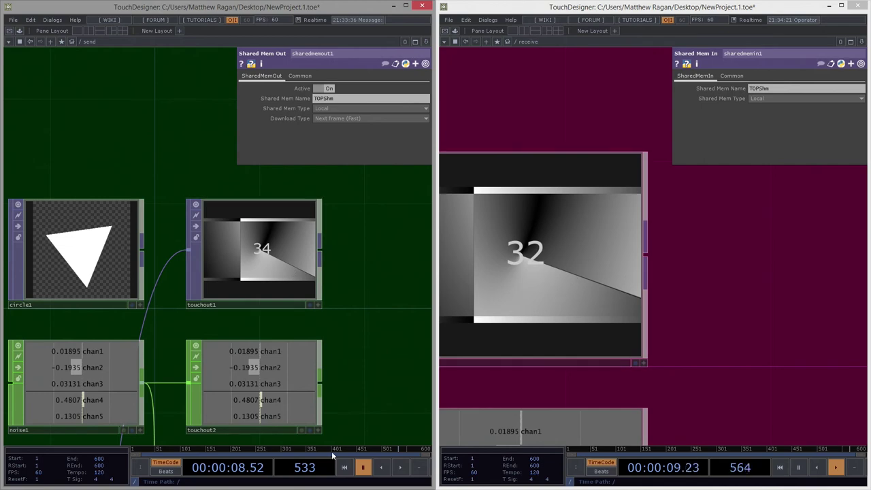
left_click(400, 467)
Restore the triangle Circle TOP as the input of the Touch Out TOP
left_click_drag(366, 381, 366, 250)
scroll(366, 254, "down", 5)
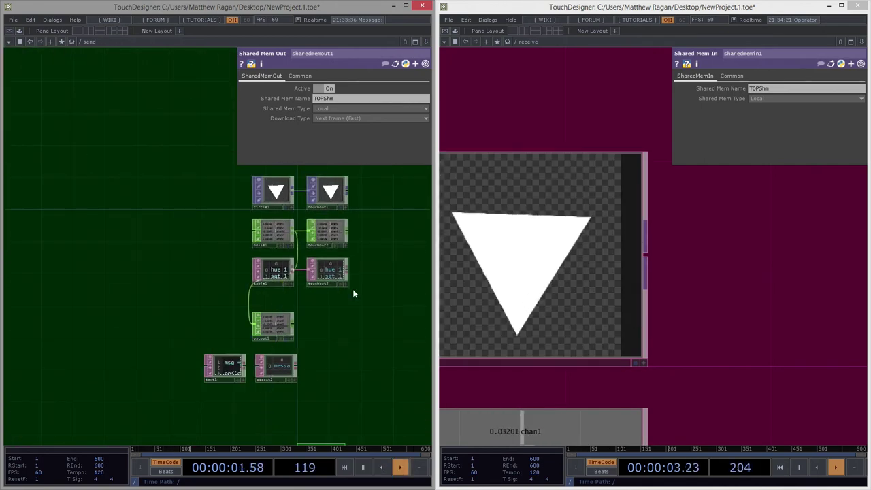
left_click_drag(382, 386, 361, 228)
Examine the Shared Mem Out and Shared Mem In TOPs side by side in the send and receive components
left_click_drag(706, 208, 720, 245)
scroll(720, 246, "down", 5)
scroll(720, 310, "up", 2)
left_click_drag(663, 436, 663, 137)
scroll(655, 305, "up", 2)
left_click_drag(656, 307, 639, 214)
left_click_drag(298, 335, 301, 324)
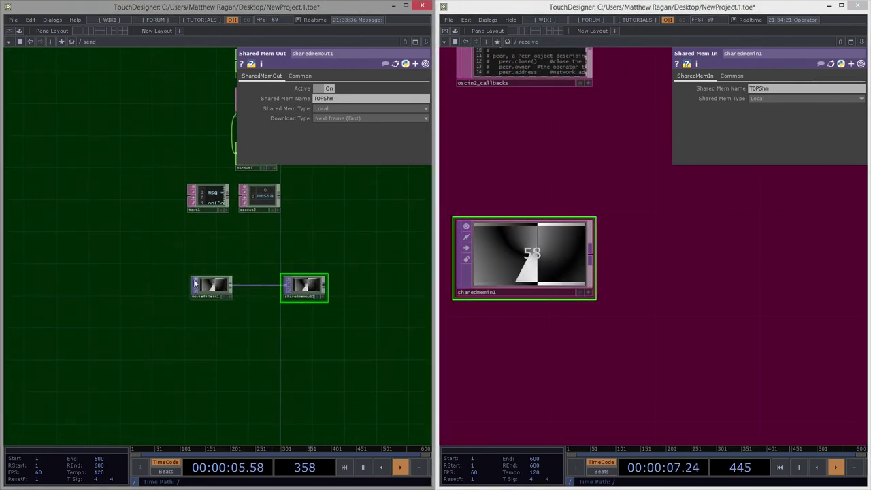
middle_click(223, 286)
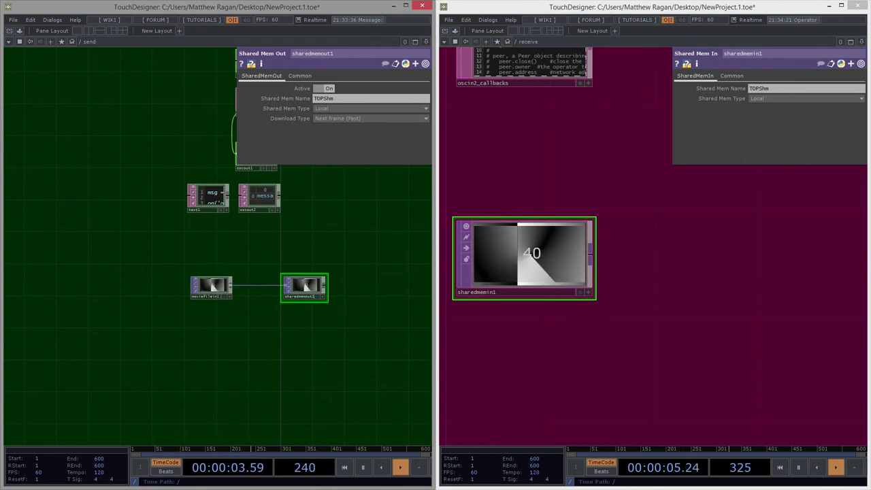
Check which operator families offer shared memory operators by filtering the CHOP, SOP, DAT and COMP lists for "shared"
left_click_drag(295, 358, 290, 331)
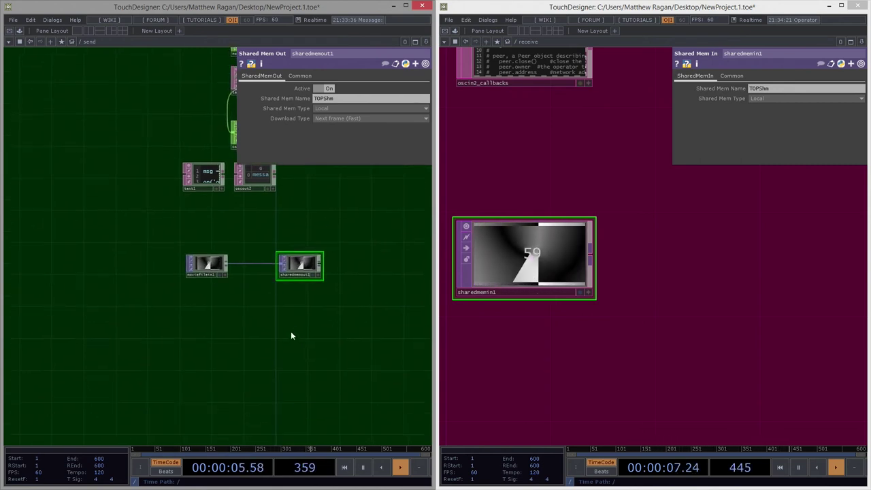
scroll(245, 282, "up", 3)
key("Tab")
left_click(140, 284)
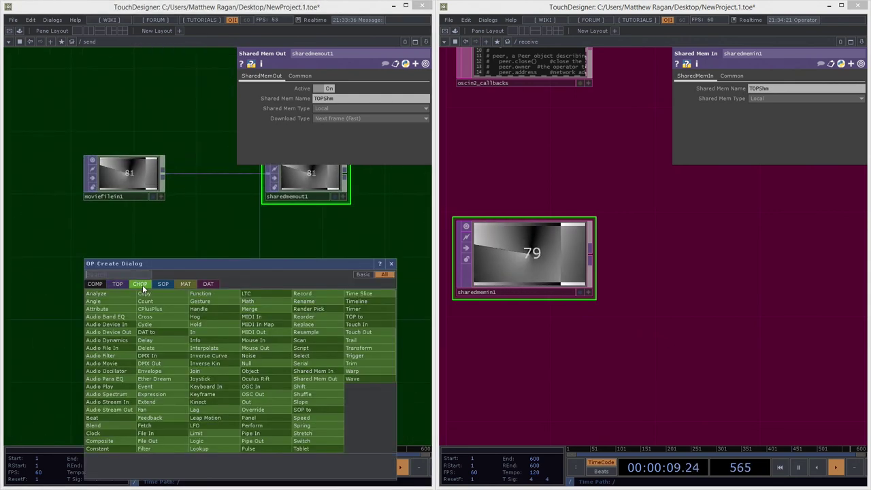
type("shared")
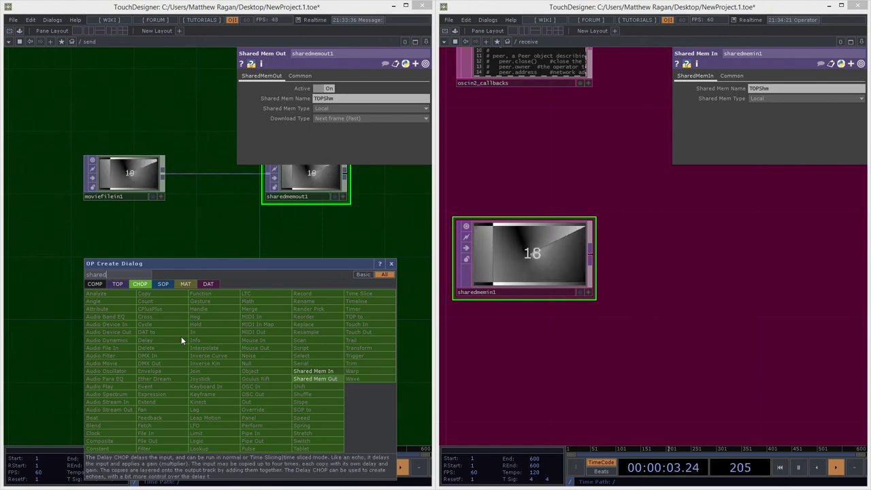
left_click(164, 285)
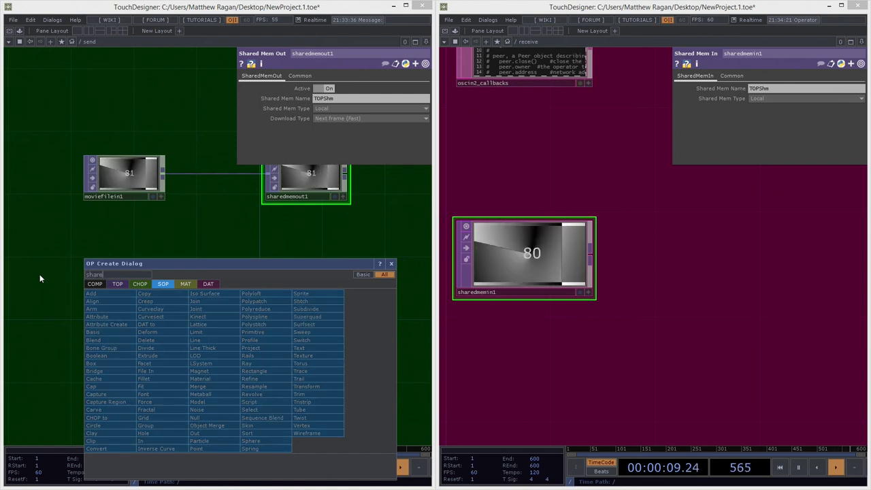
left_click(208, 284)
left_click(97, 283)
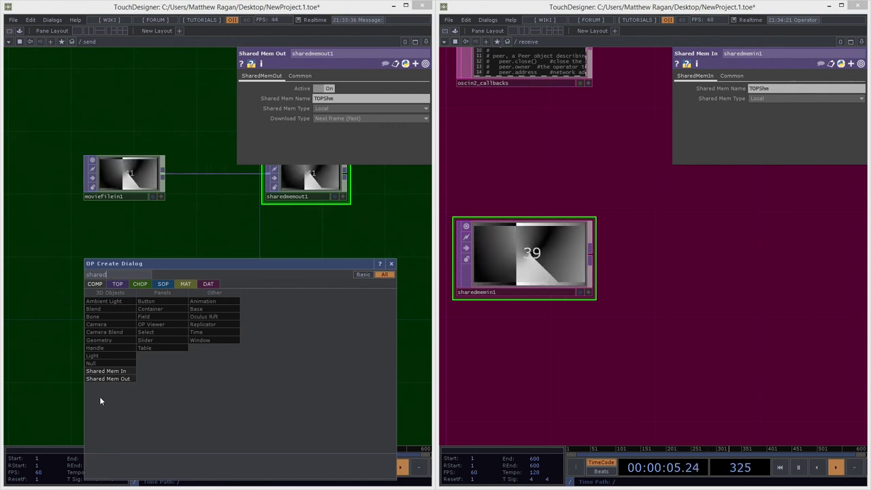
left_click_drag(113, 265, 113, 243)
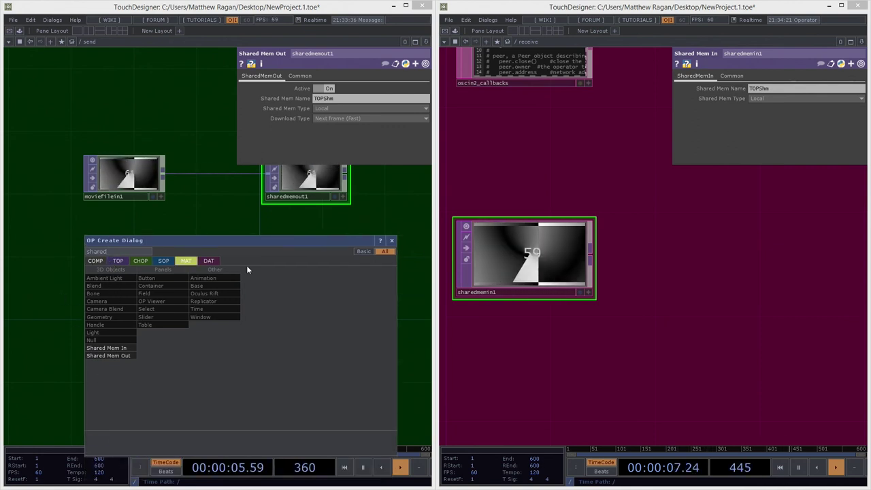
left_click(392, 241)
Review the complete send and receive networks side by side, from the Touch operators through OSC to Shared Mem
left_click_drag(376, 213, 341, 282)
scroll(341, 282, "down", 3)
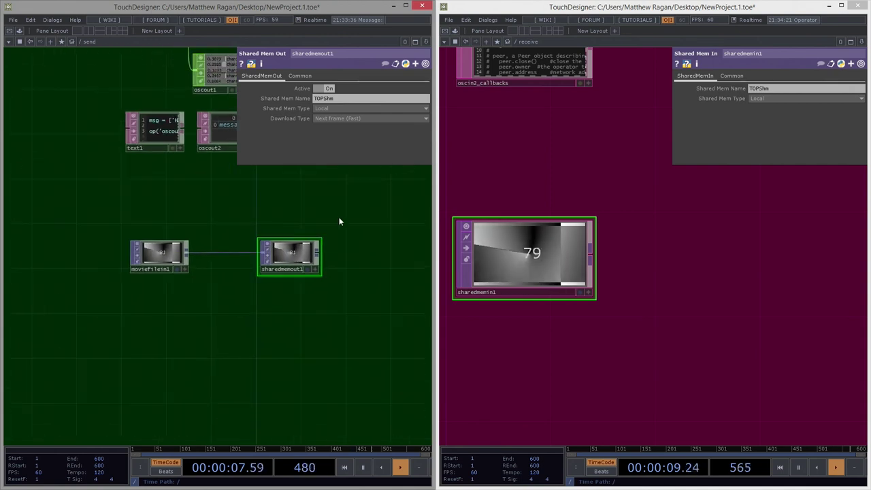
left_click_drag(342, 219, 311, 315)
scroll(307, 318, "down", 3)
scroll(274, 249, "up", 5)
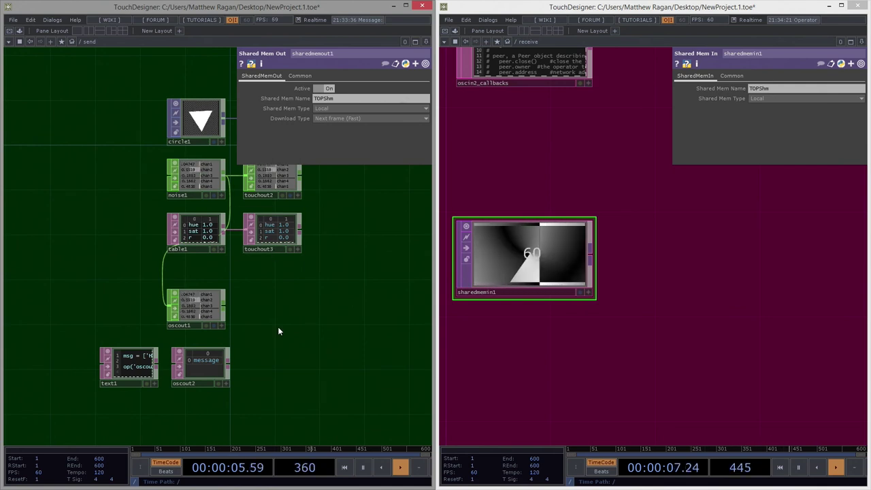
left_click_drag(278, 332, 253, 318)
scroll(278, 319, "down", 3)
left_click_drag(571, 200, 622, 325)
scroll(585, 211, "down", 3)
scroll(599, 276, "down", 2)
left_click_drag(616, 243, 614, 283)
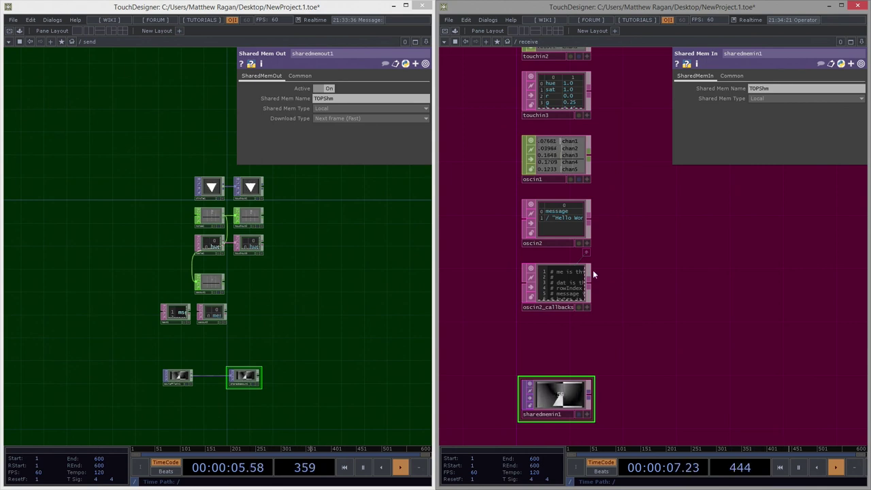
left_click_drag(275, 282, 285, 322)
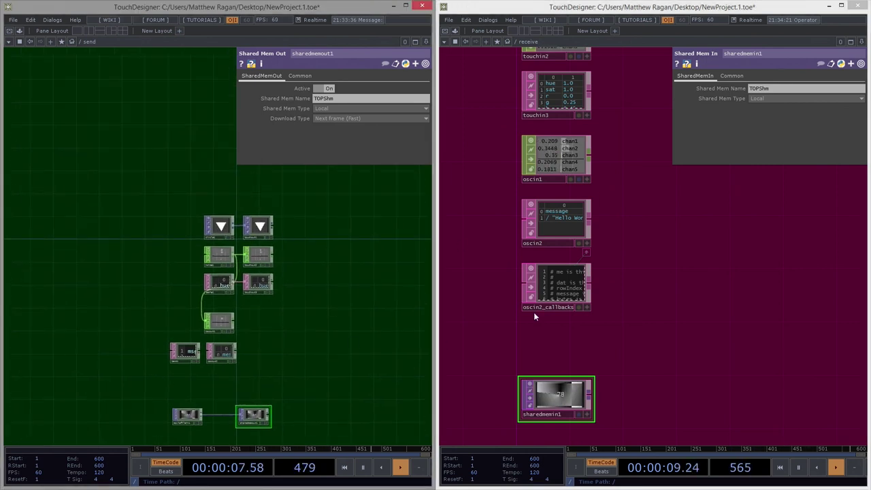
left_click_drag(643, 254, 615, 322)
scroll(652, 304, "down", 3)
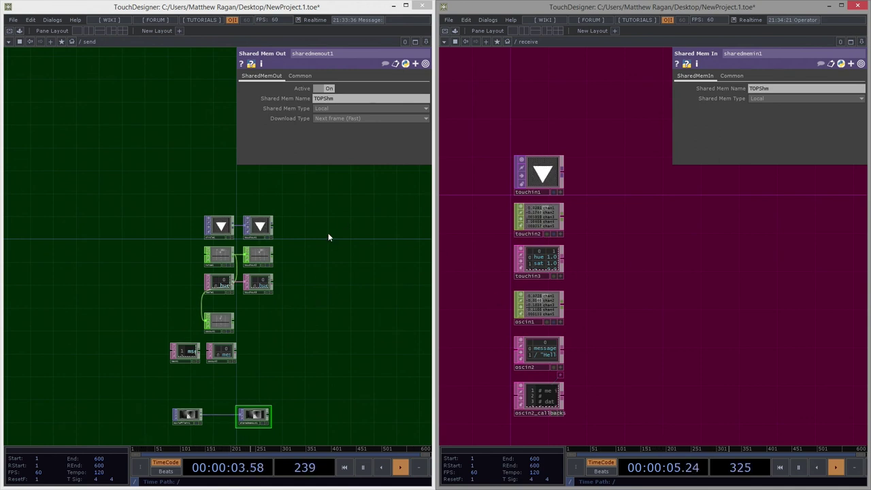
scroll(305, 214, "up", 3)
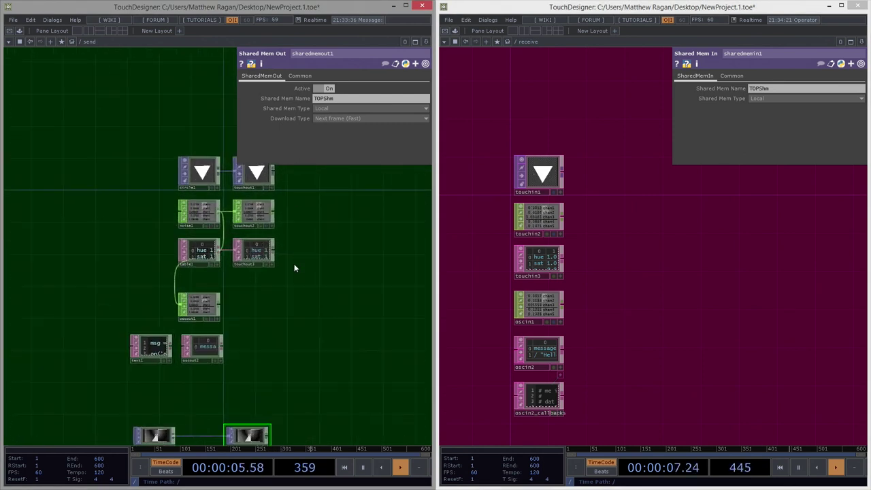